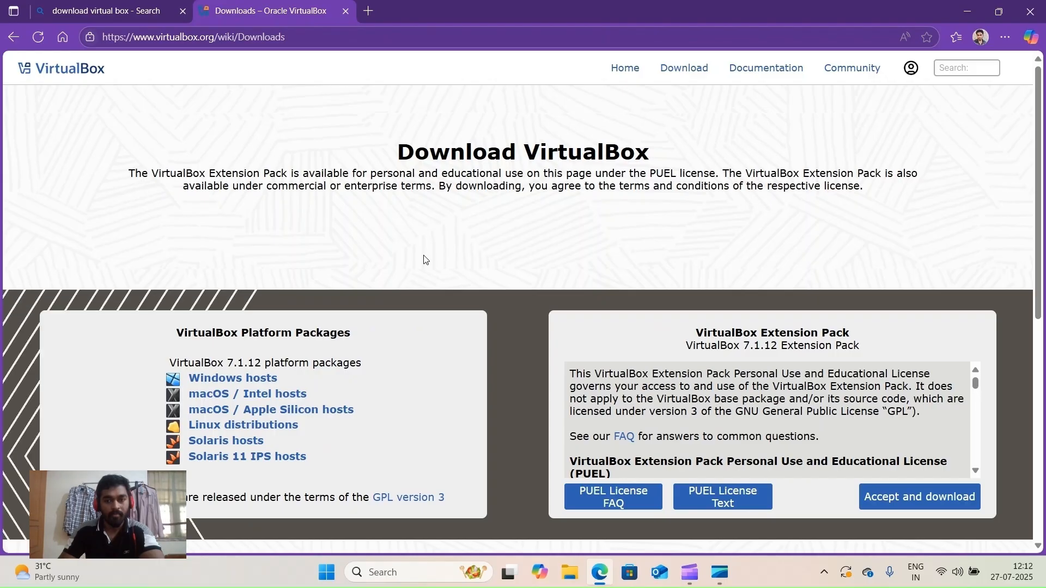
- Start downloading the VirtualBox 7.1.12 installer for Windows hosts from virtualbox.org
scroll(440, 237, down, 3)
scroll(439, 233, up, 2)
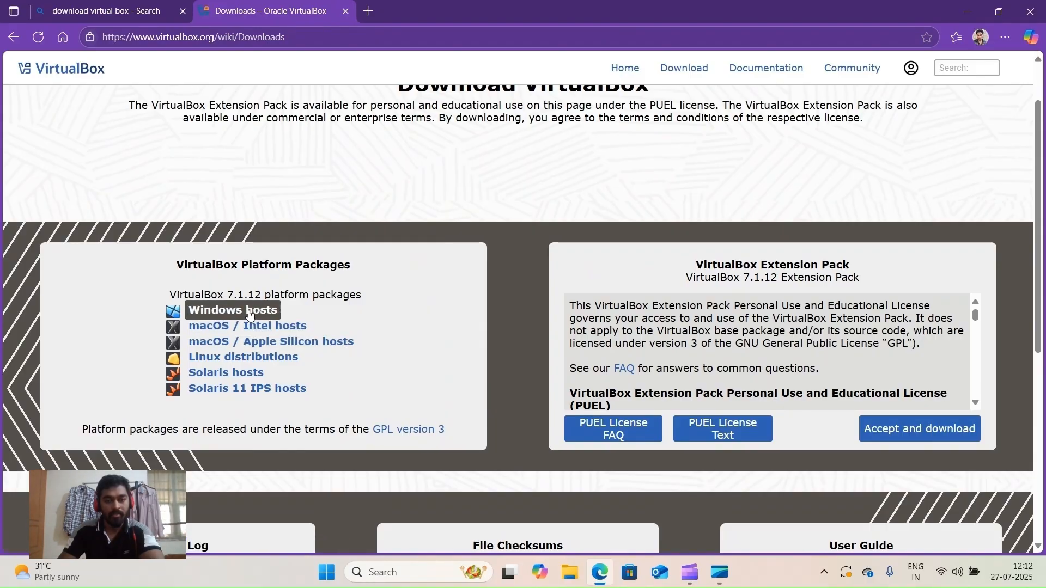
click(249, 314)
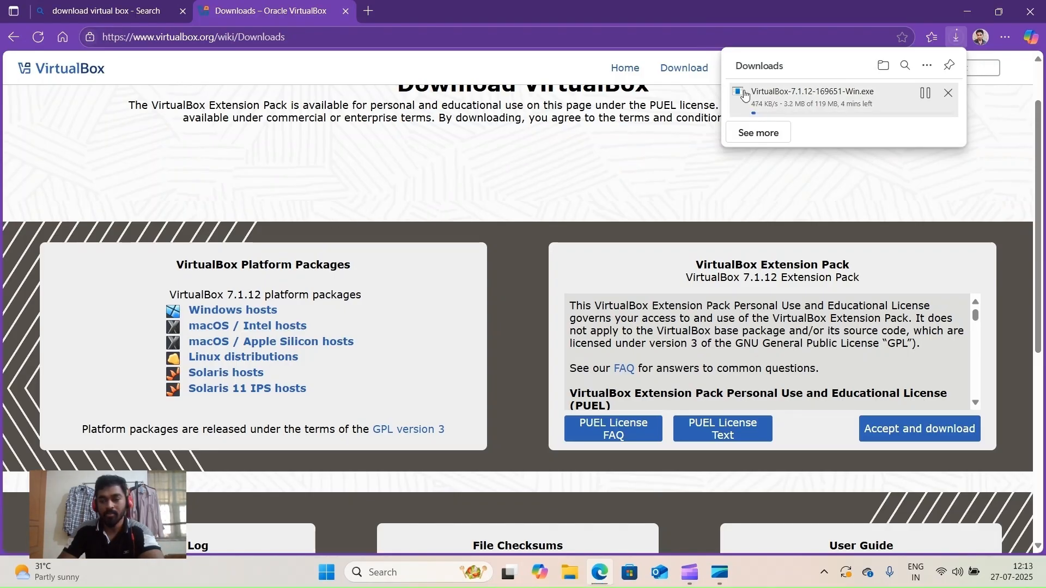
- Pause and cancel the VirtualBox 7.1.12 download, close the downloads list, and minimise the browser
click(925, 94)
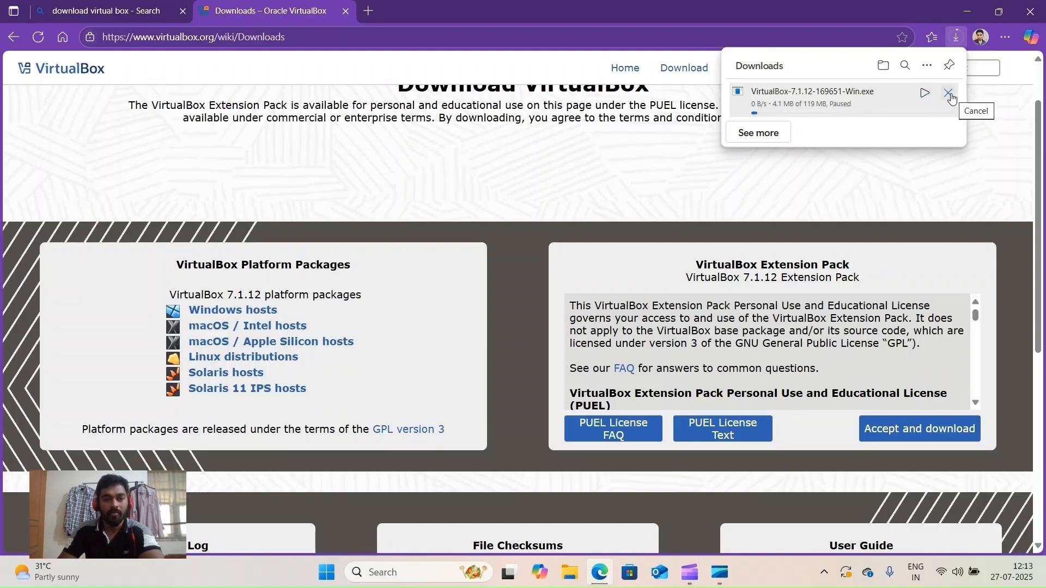
click(949, 94)
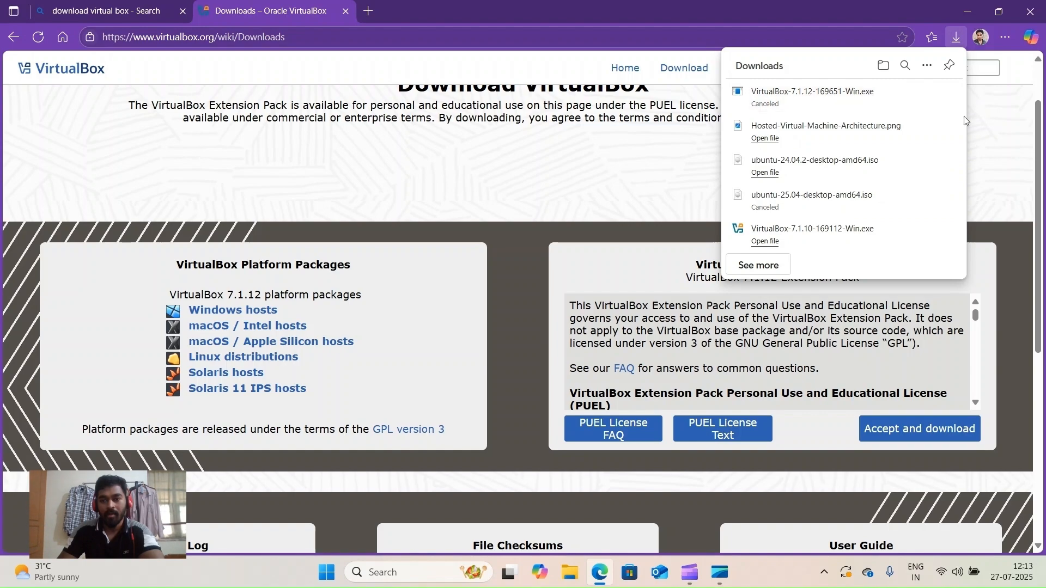
click(275, 168)
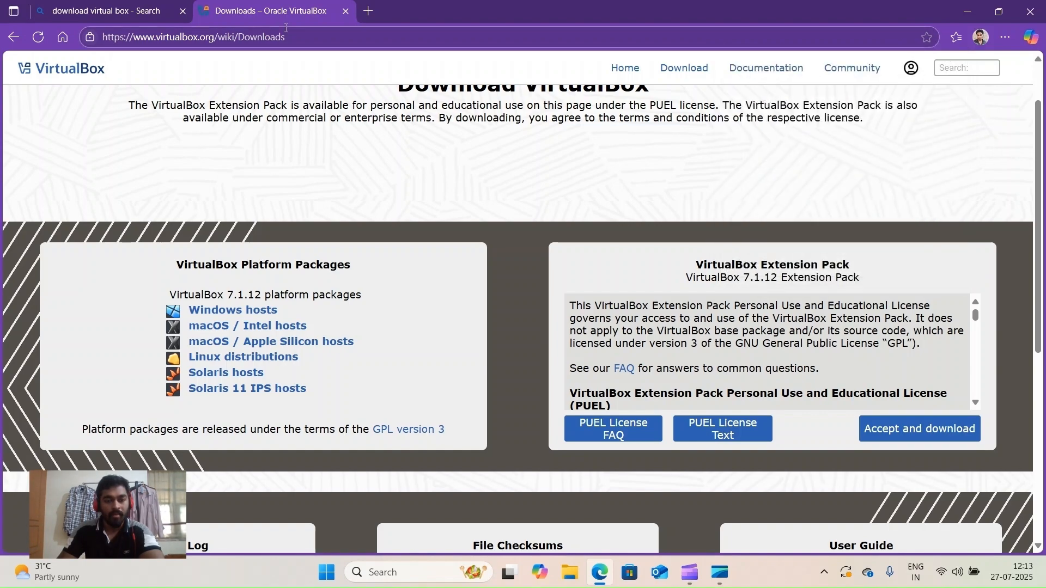
scroll(345, 164, down, 4)
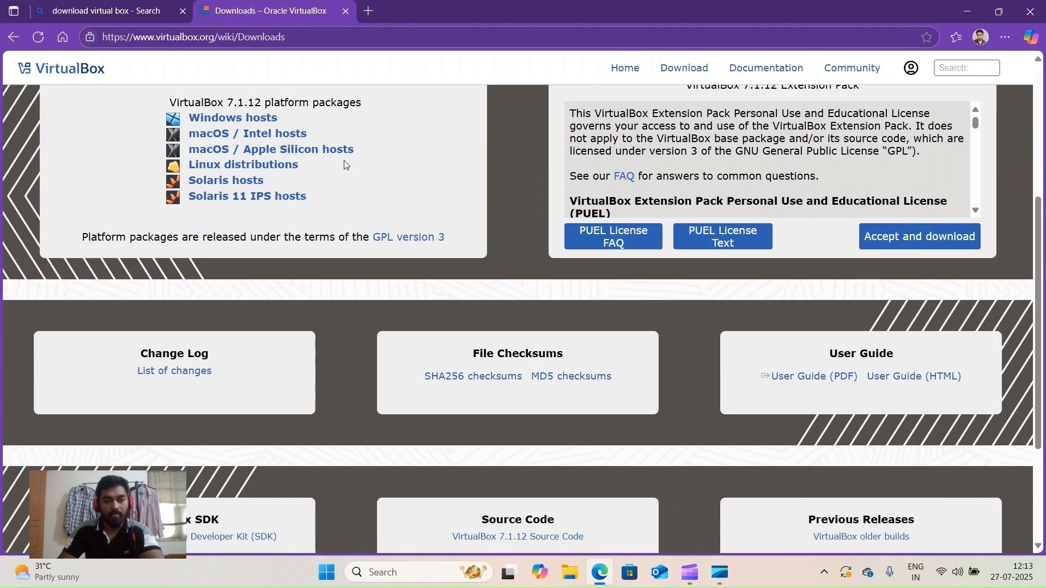
scroll(345, 164, up, 5)
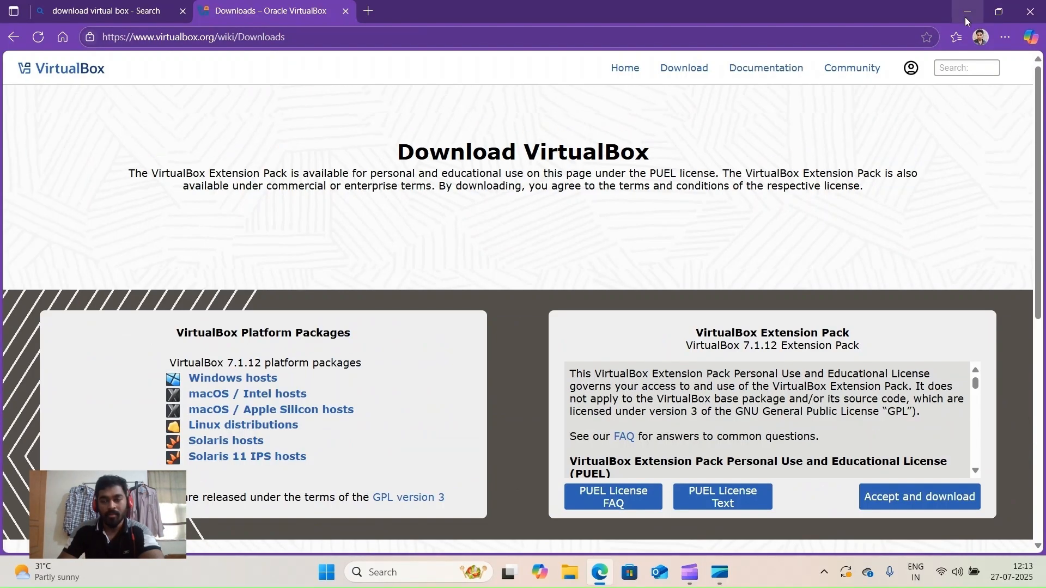
click(965, 17)
- Launch the VirtualBox-7.1.10-169112-Win installer from File Explorer's Downloads folder
key(super+e)
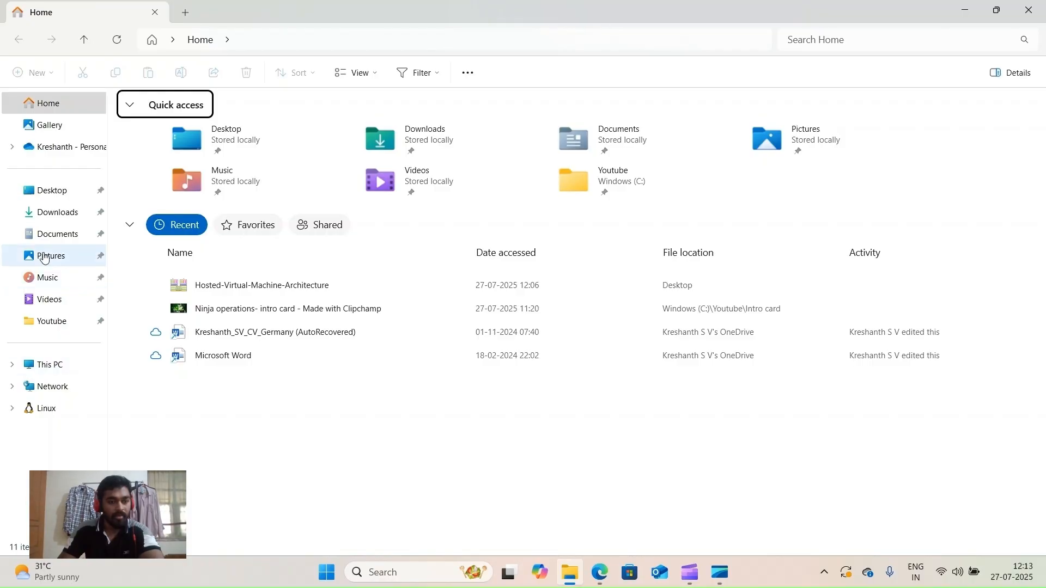
click(53, 216)
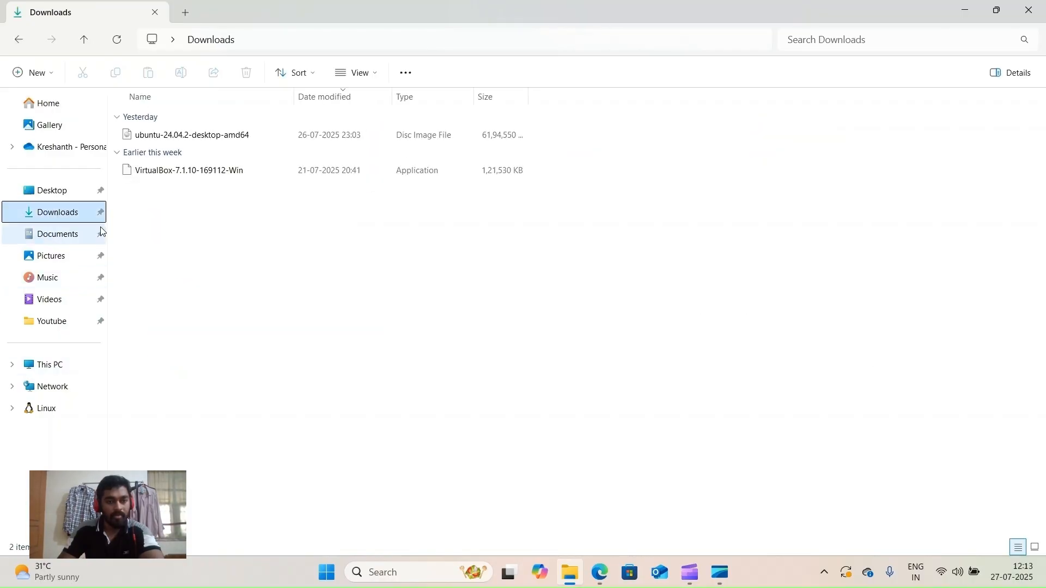
click(267, 178)
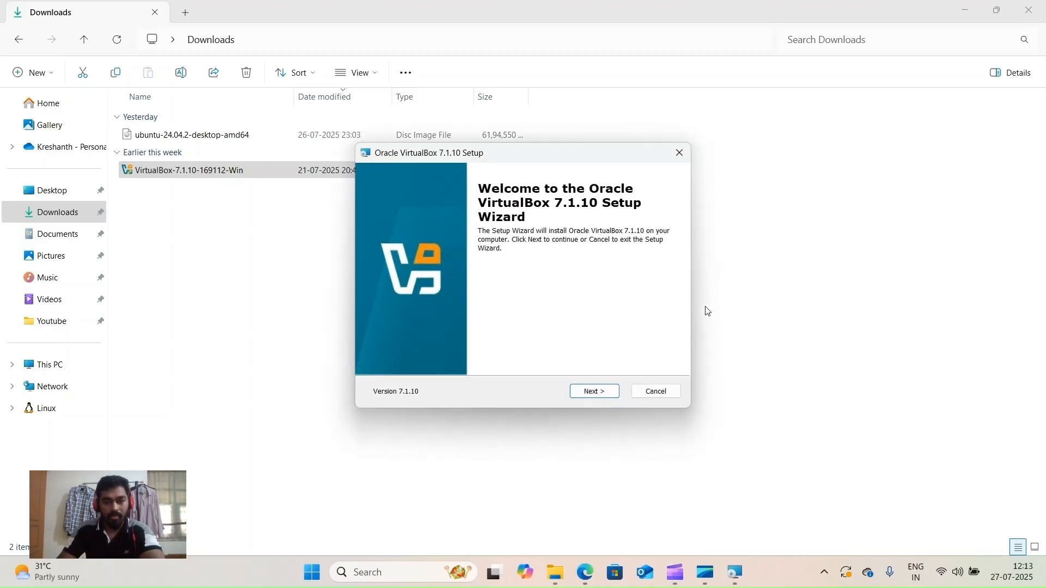
- Accept the VirtualBox 7.1.10 license terms and continue to the Custom Setup page
click(602, 393)
scroll(491, 267, down, 5)
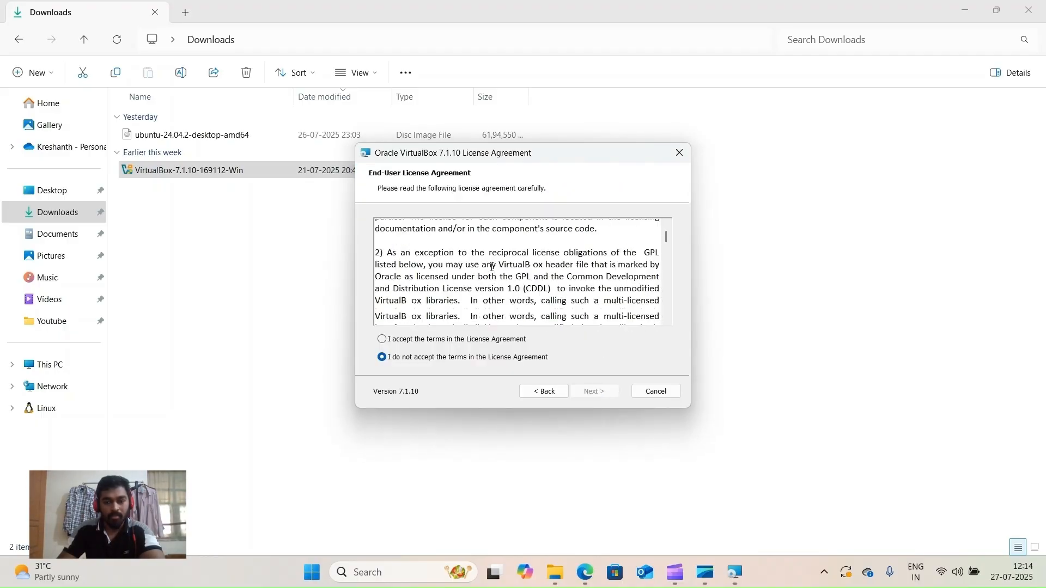
scroll(492, 267, up, 5)
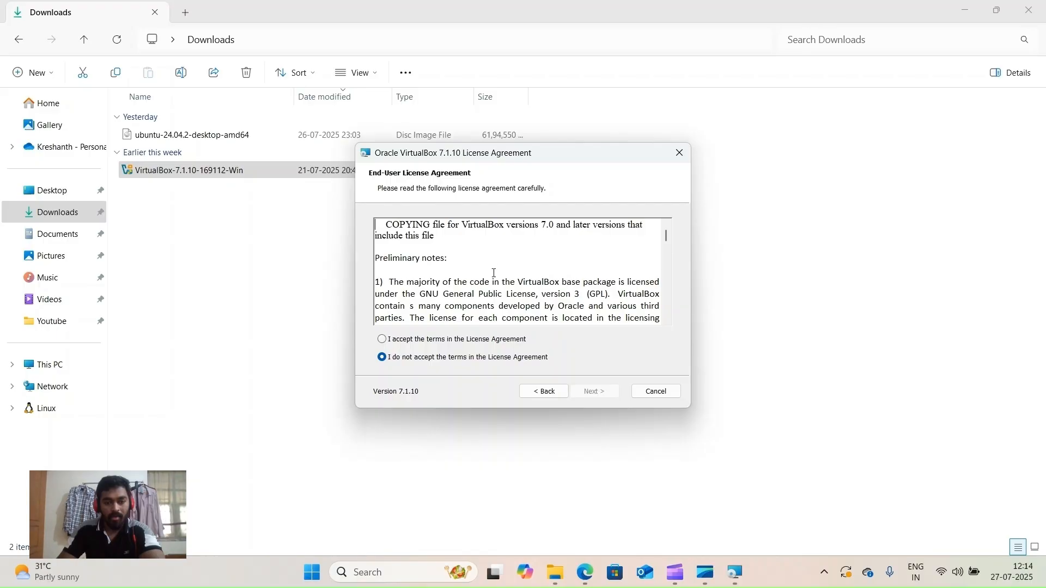
click(381, 339)
click(585, 398)
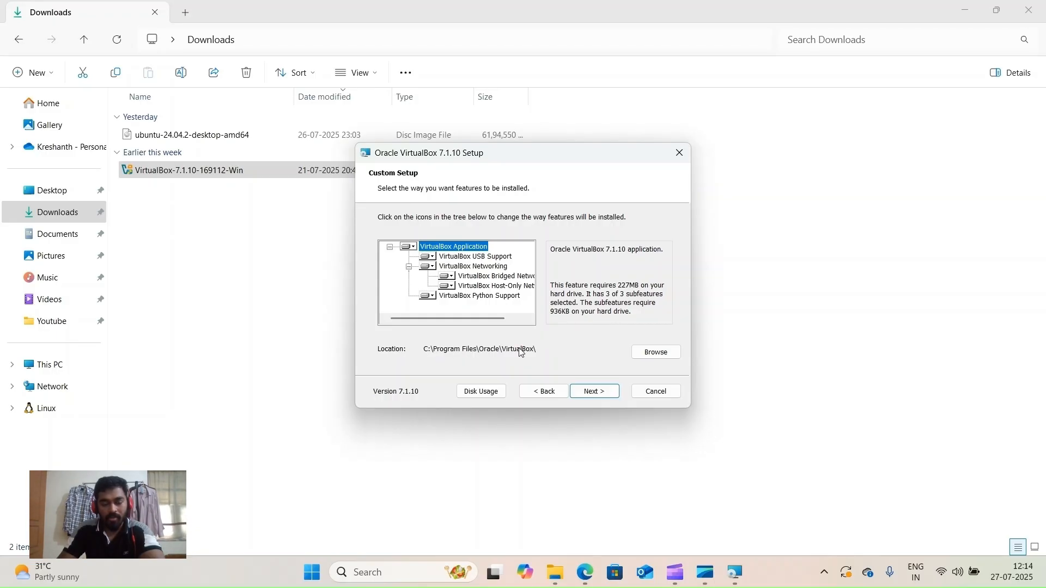
- Keep the default C:\Program Files\Oracle\VirtualBox\ install folder and features, then continue
click(654, 354)
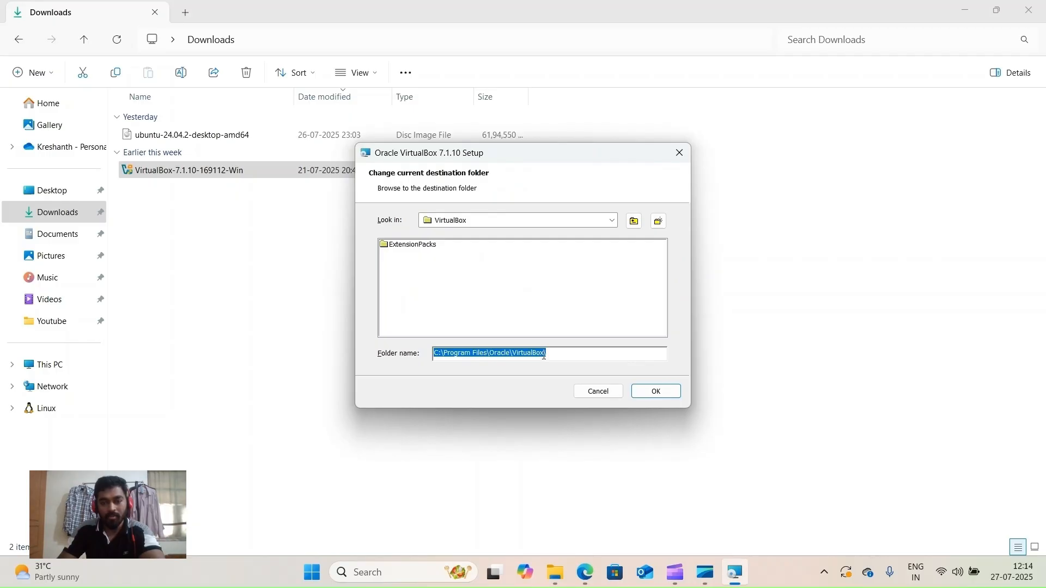
click(601, 393)
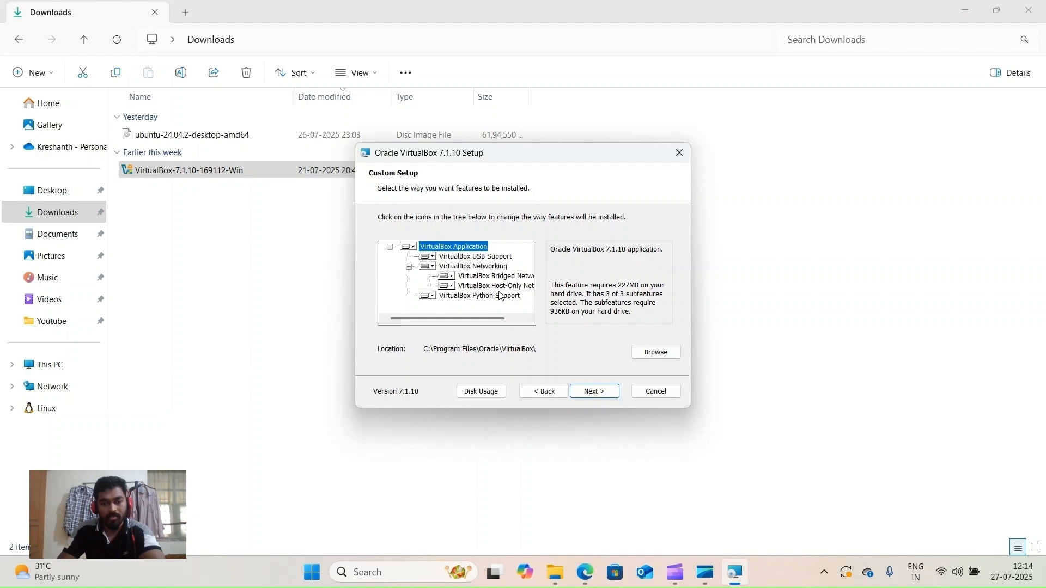
click(594, 391)
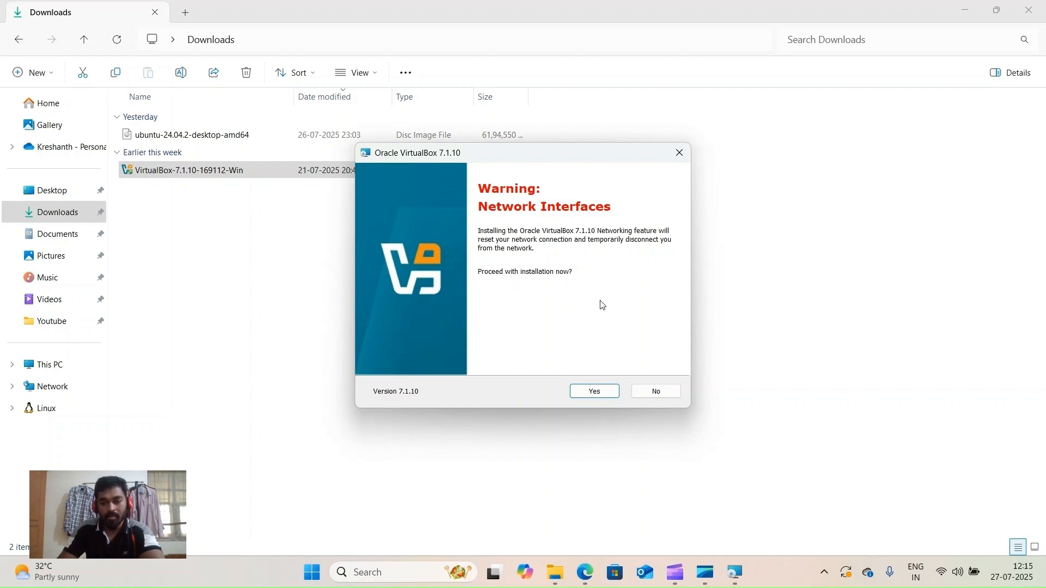
- Accept the network interfaces reset warning and proceed despite missing Python dependencies
click(605, 401)
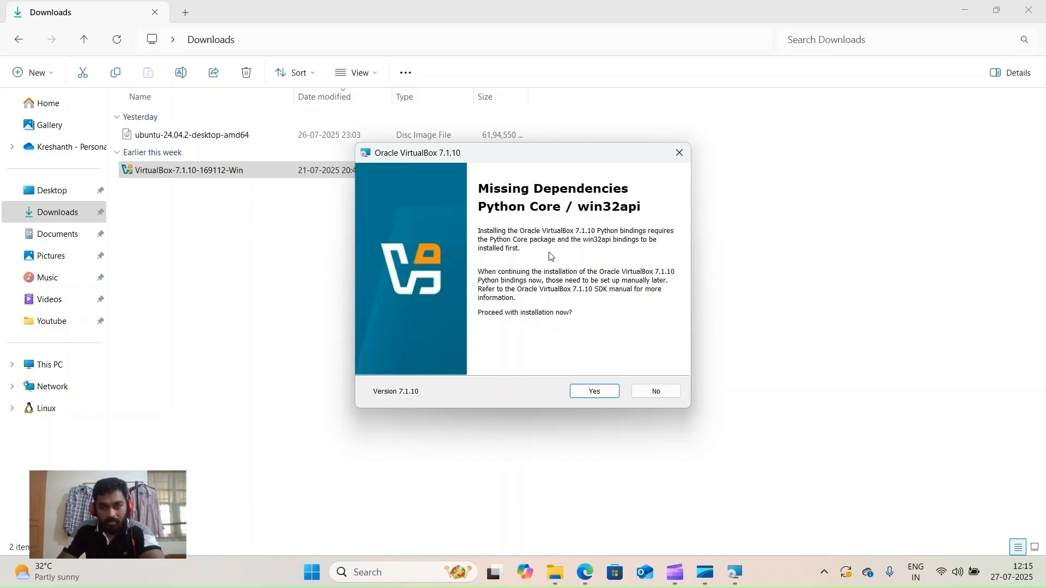
click(591, 386)
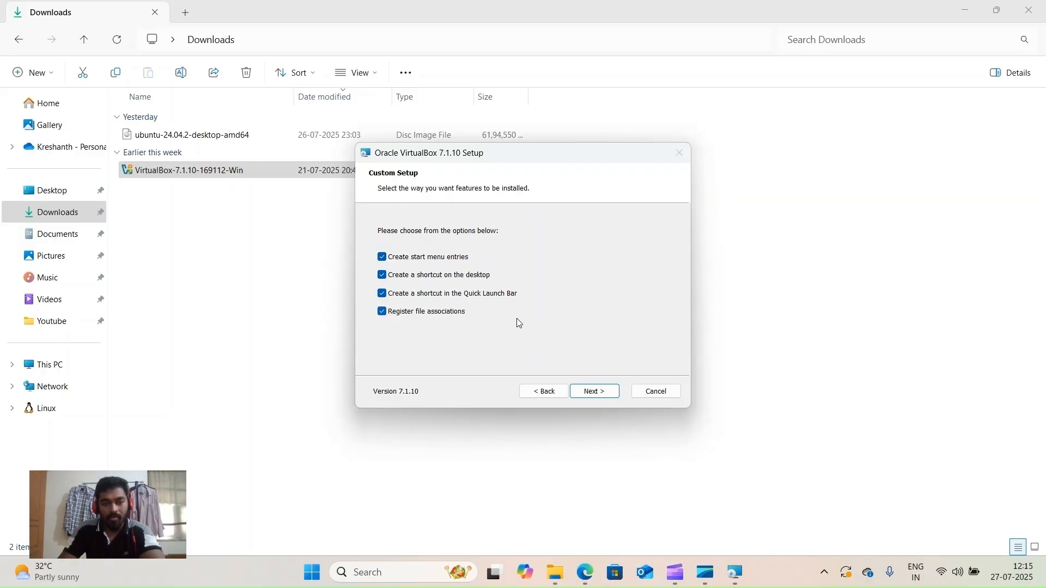
- Begin installing VirtualBox 7.1.10, move the setup window aside, and switch to the browser
click(614, 398)
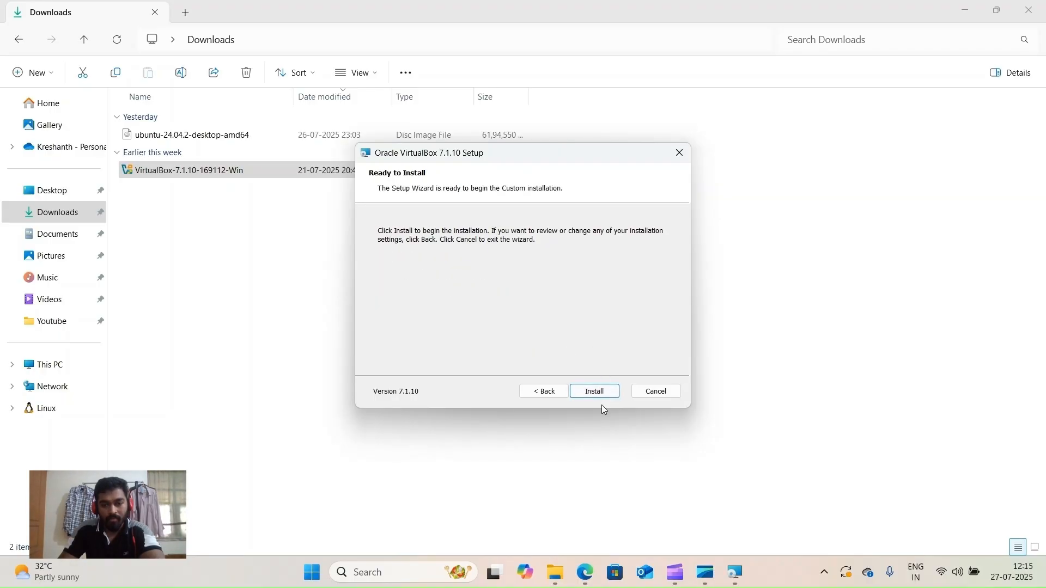
click(595, 393)
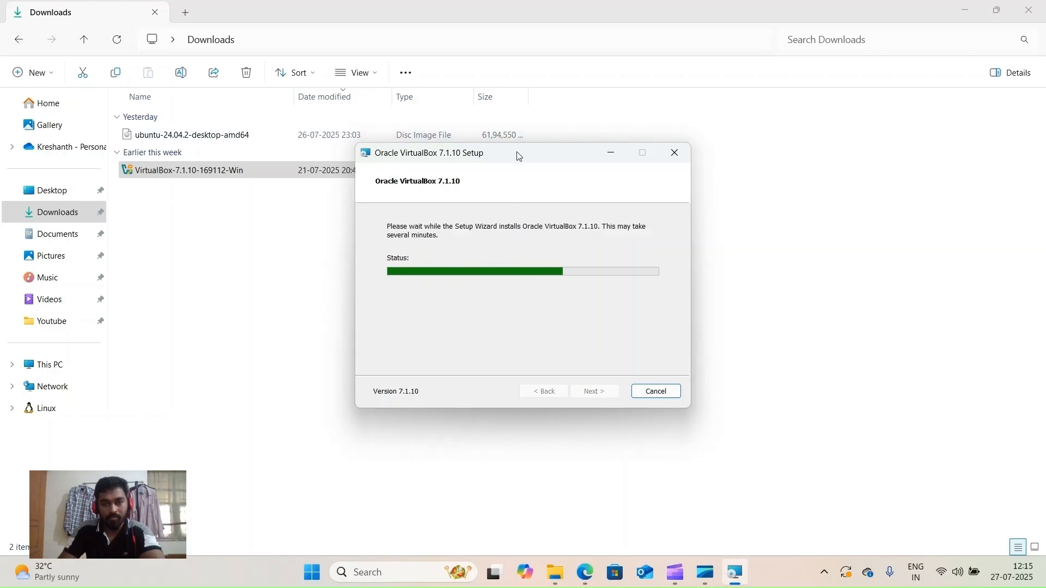
drag(518, 157, 757, 204)
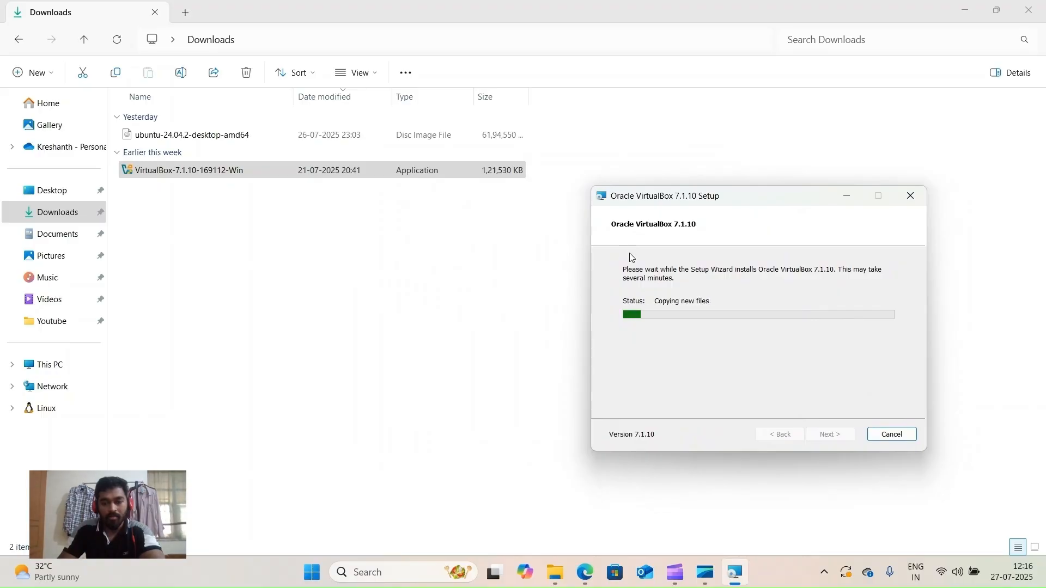
click(581, 582)
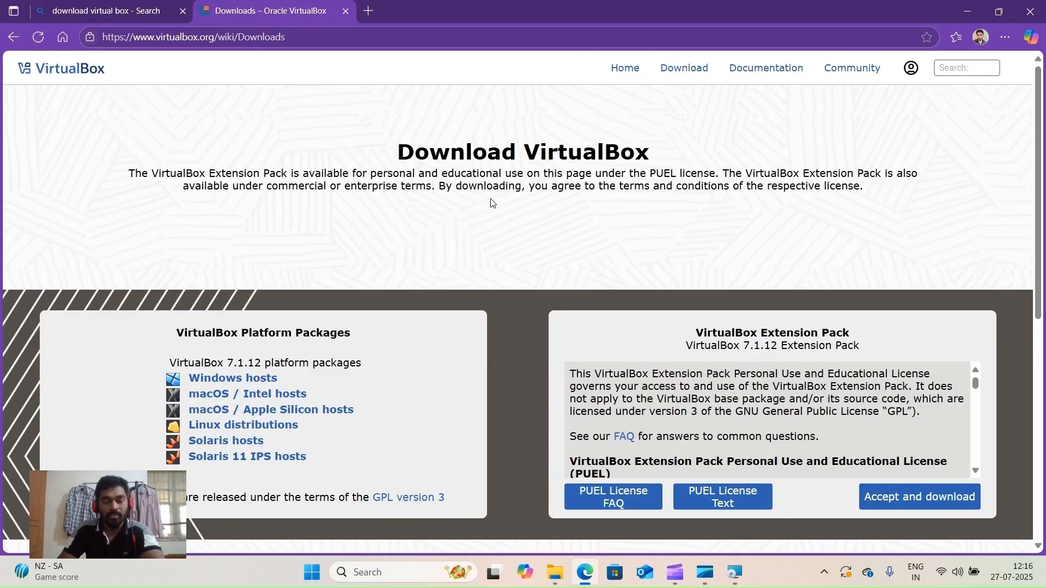
- Search 'download ubuntu' in a new tab and open the ubuntu.com download page
click(376, 10)
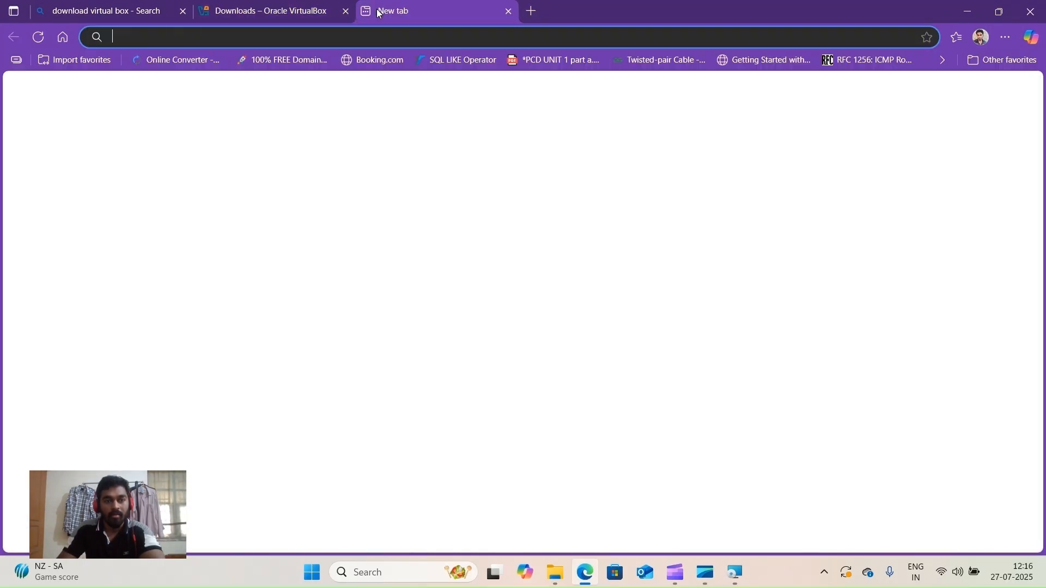
click(383, 33)
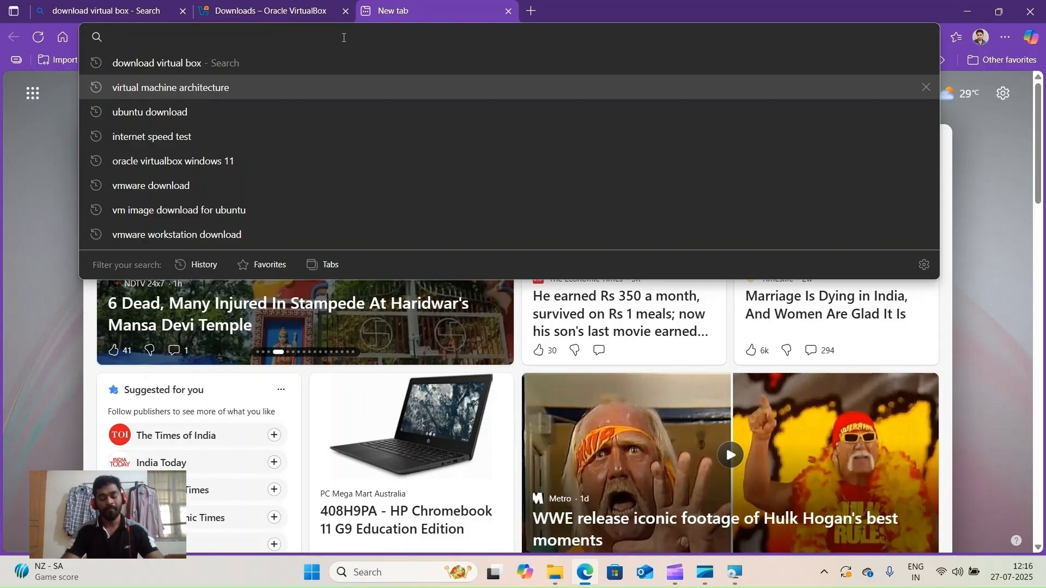
text(downlo)
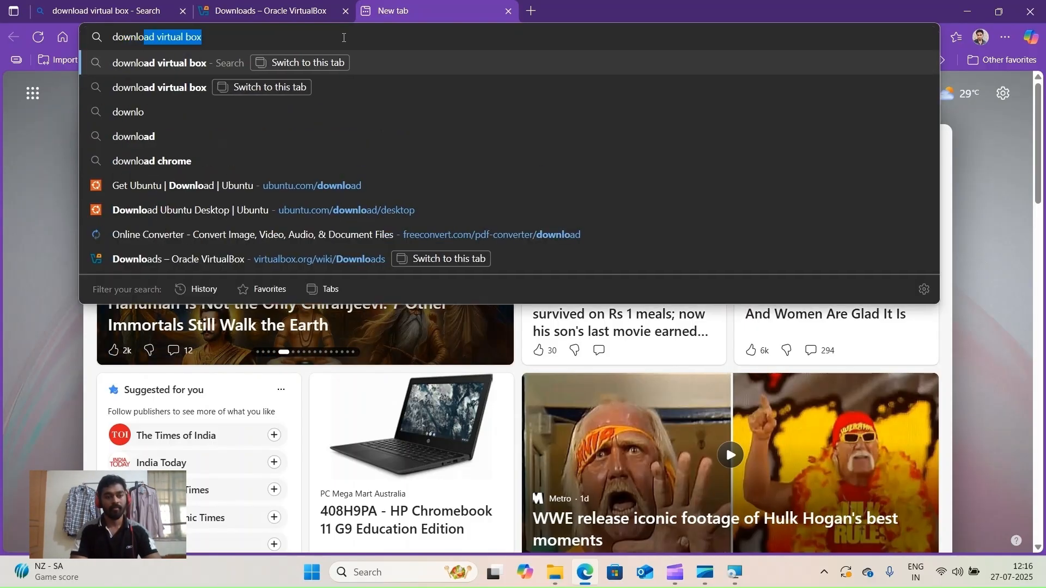
text(ad ubuntu)
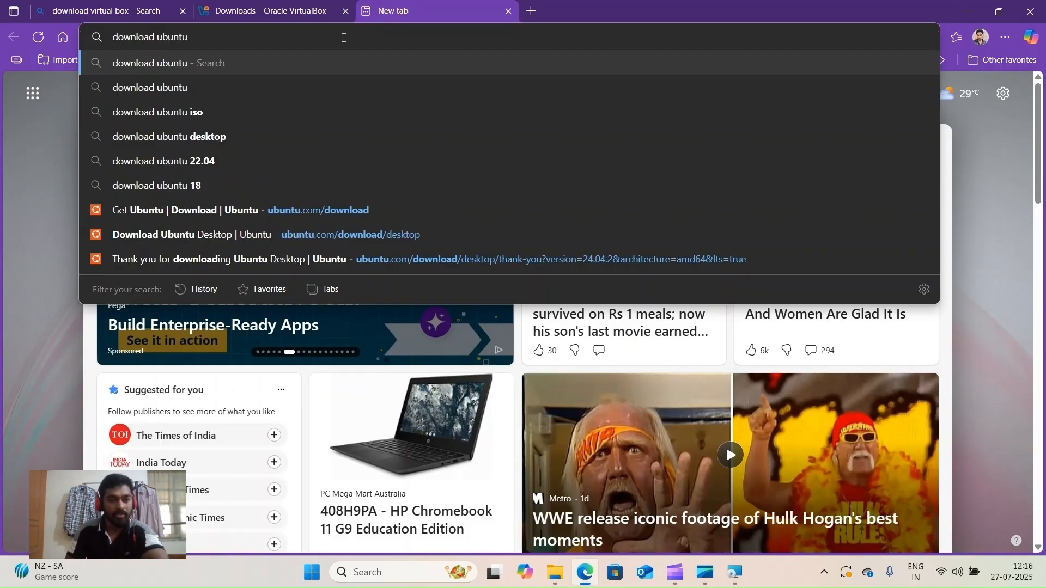
key(Return)
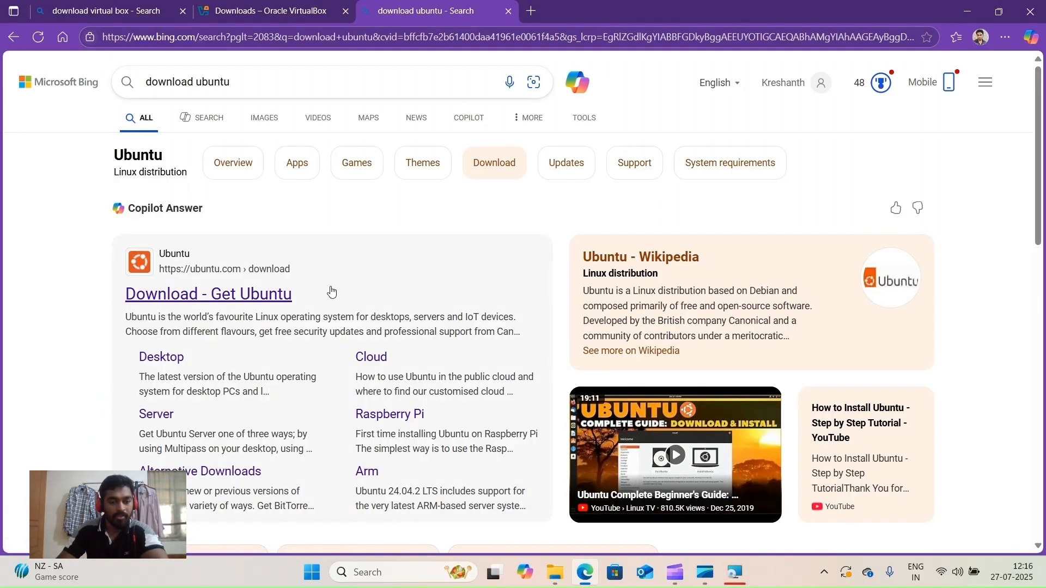
click(273, 299)
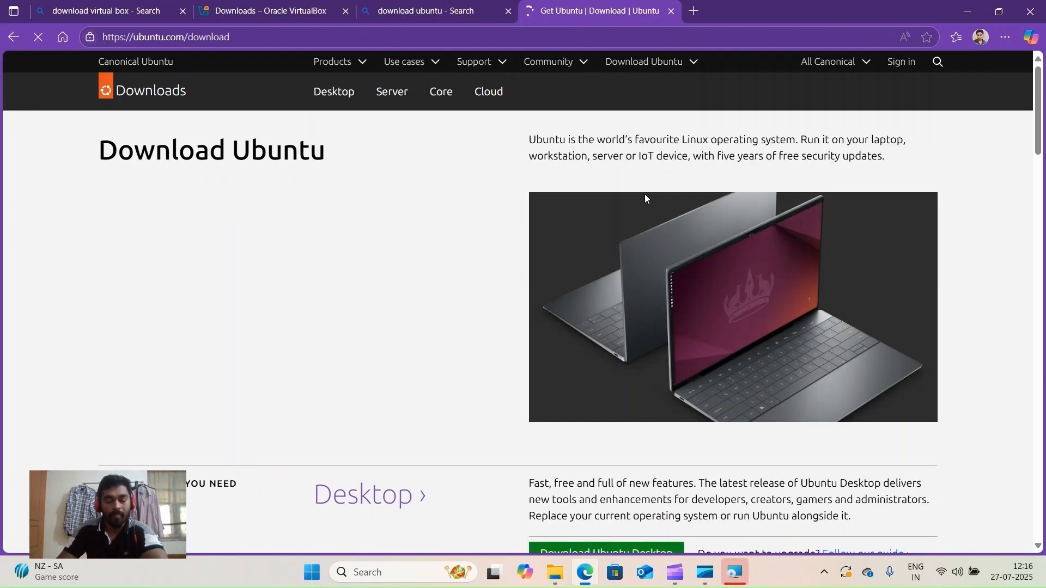
- Go from 'Choose the OS you need' to the Ubuntu Desktop download page
scroll(467, 226, down, 4)
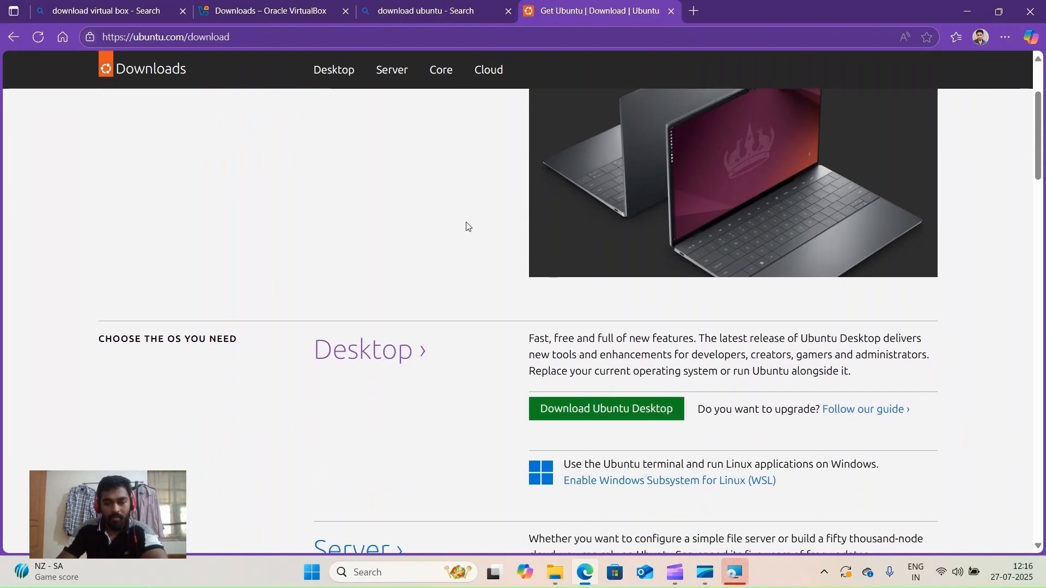
scroll(467, 226, down, 1)
scroll(467, 226, up, 1)
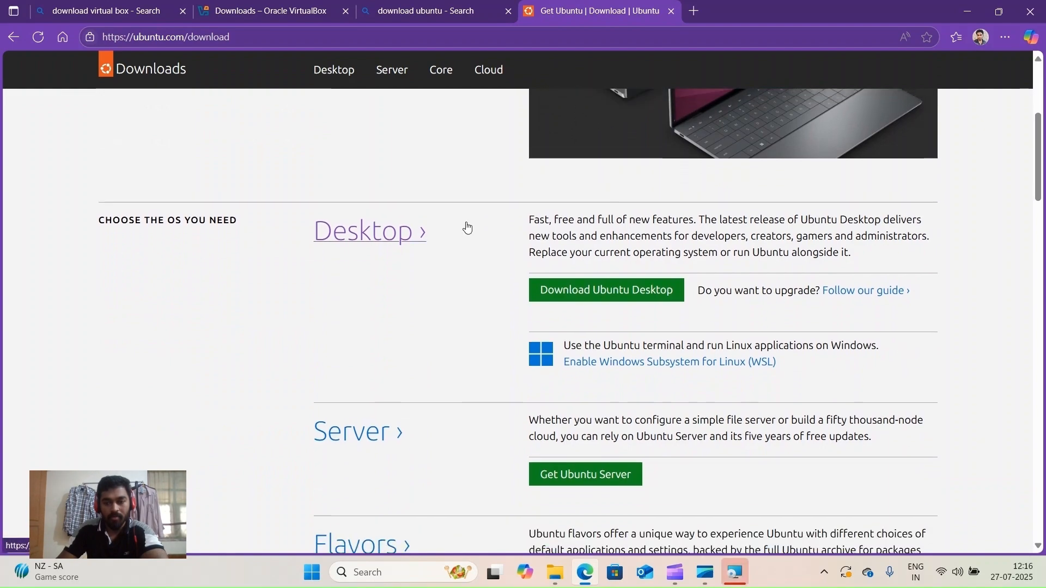
click(563, 353)
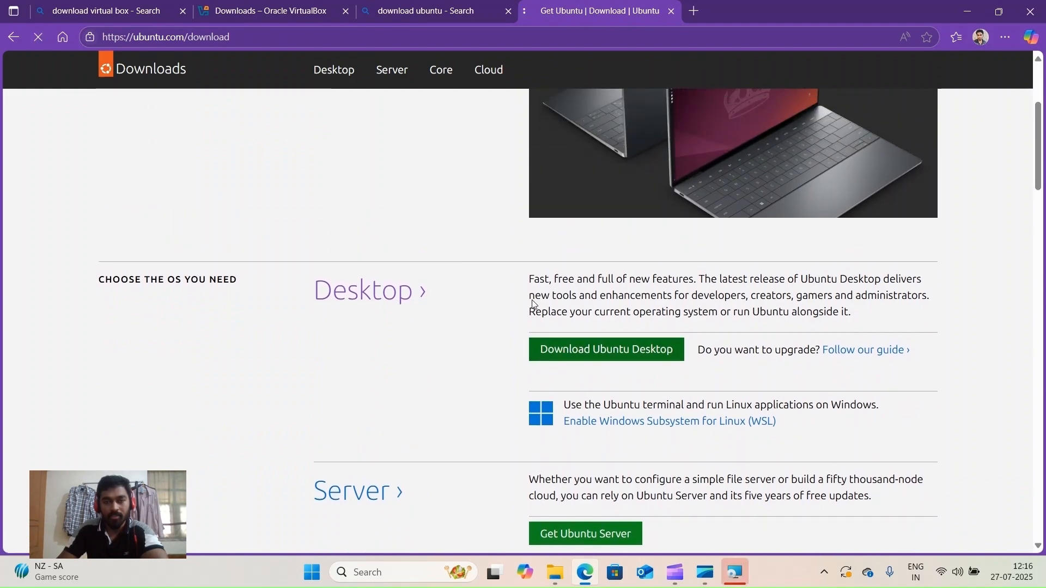
- Review the Ubuntu 24.04.2 LTS (5.9GB, 64-bit) and 25.04 download options
scroll(512, 297, down, 2)
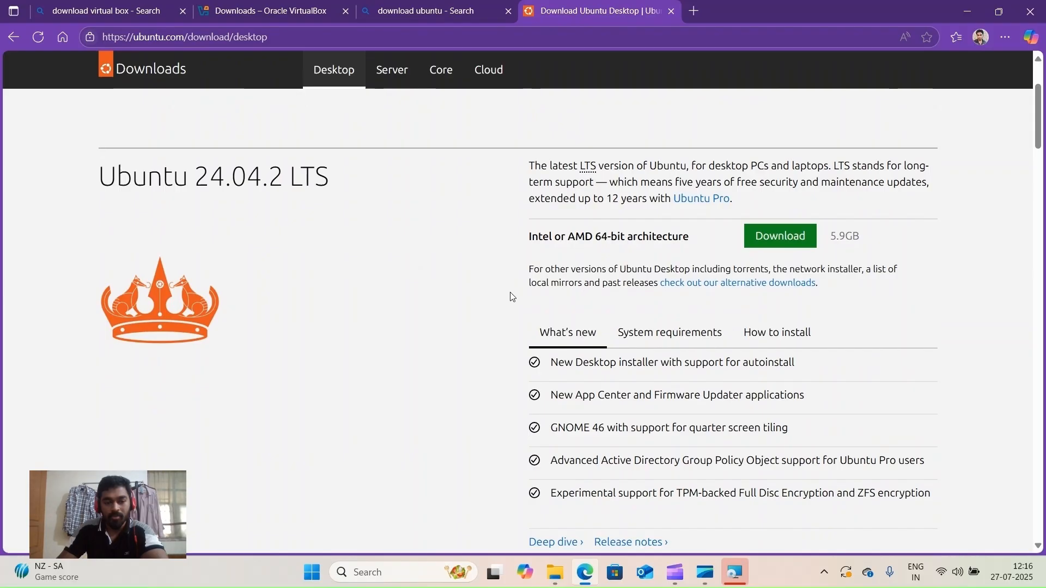
scroll(512, 297, down, 8)
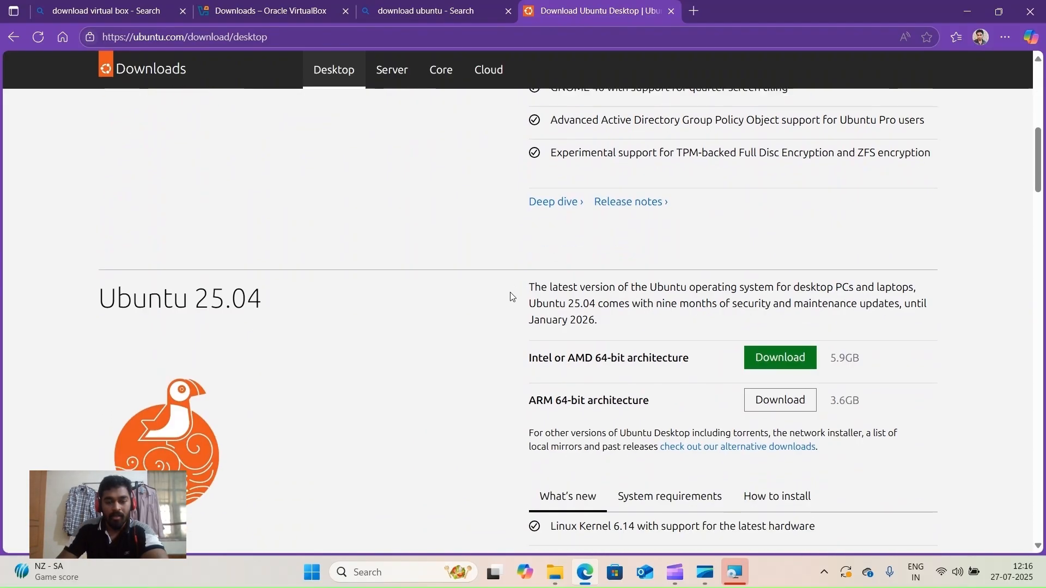
scroll(511, 297, down, 2)
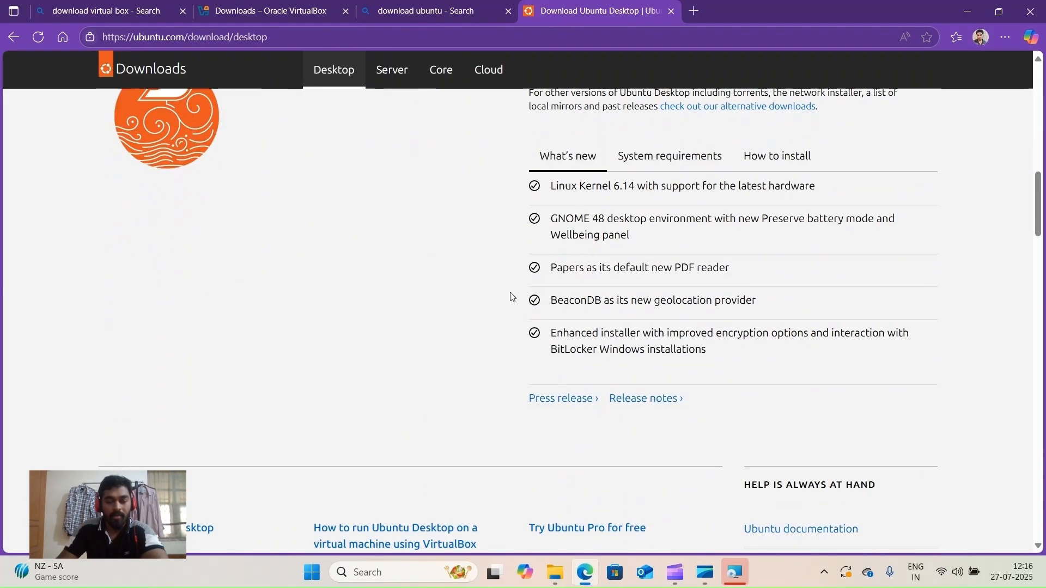
scroll(512, 297, up, 5)
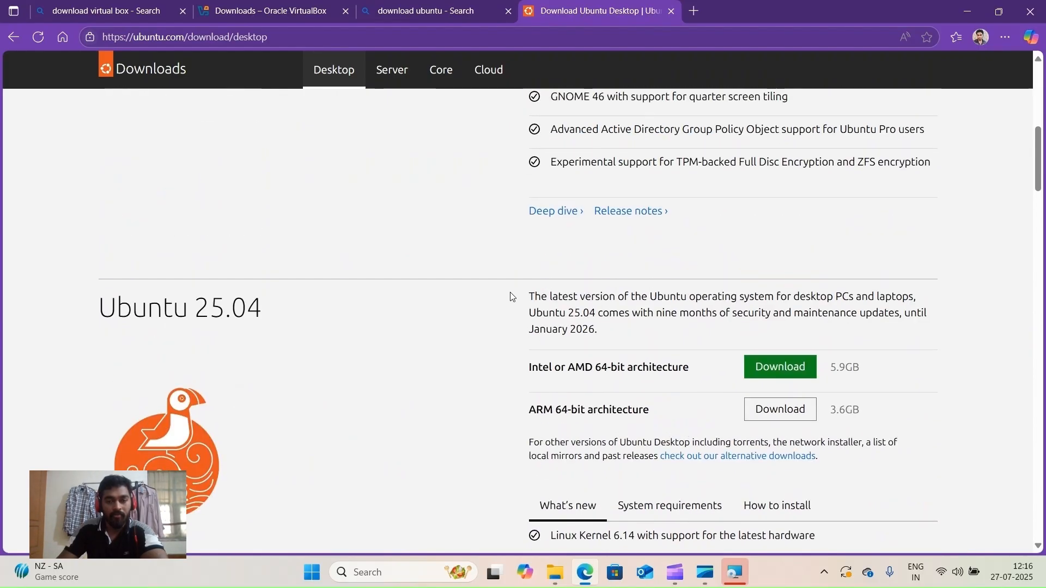
scroll(512, 297, up, 3)
scroll(470, 274, up, 3)
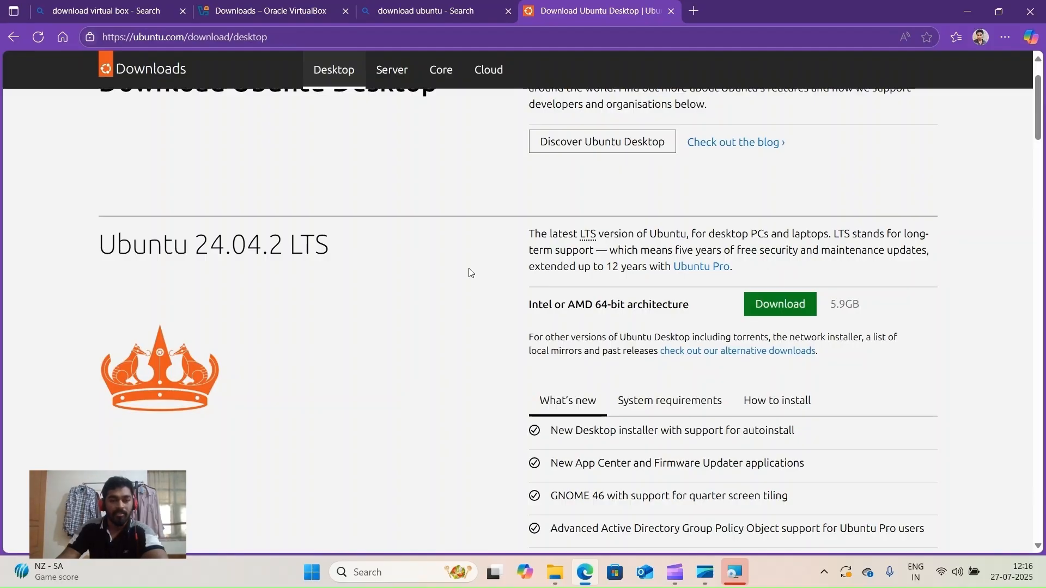
scroll(470, 273, down, 2)
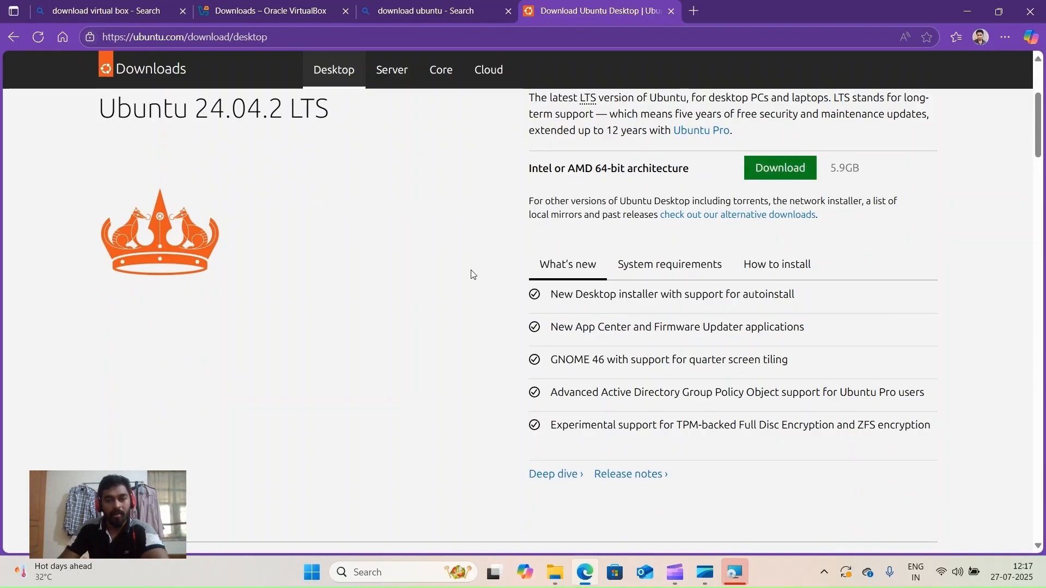
scroll(472, 274, up, 2)
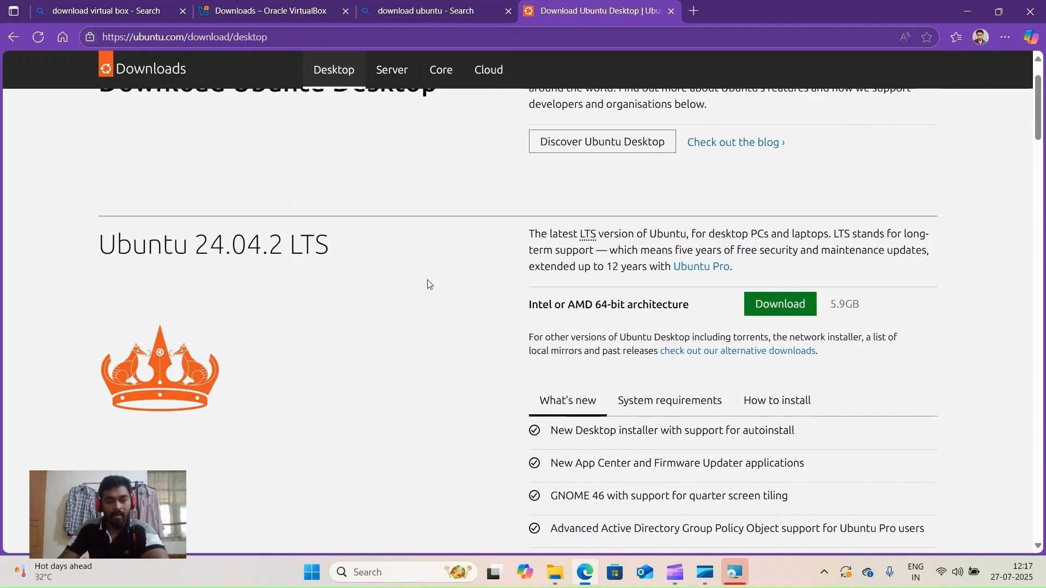
scroll(429, 284, down, 7)
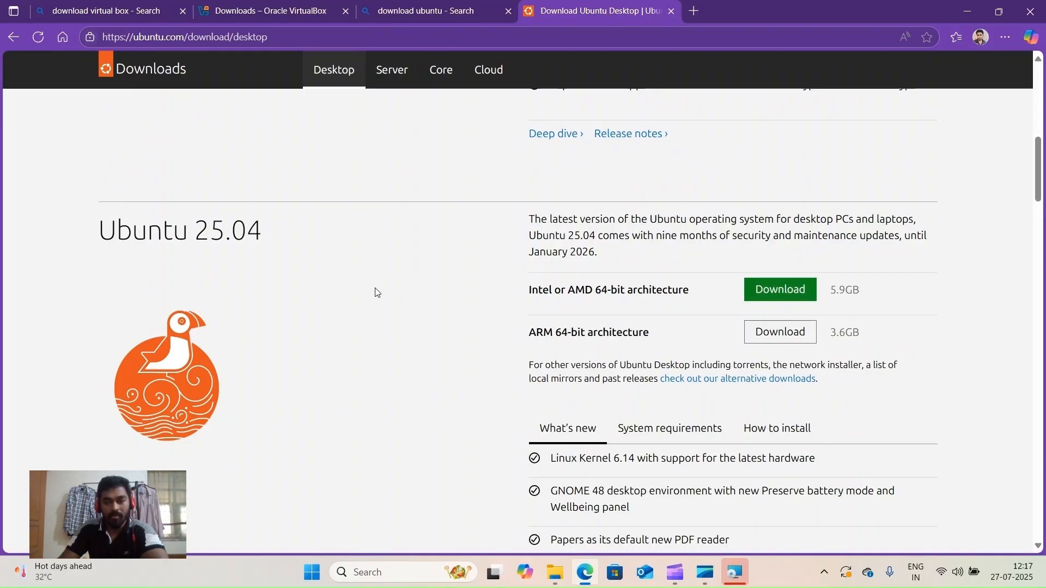
scroll(439, 279, down, 2)
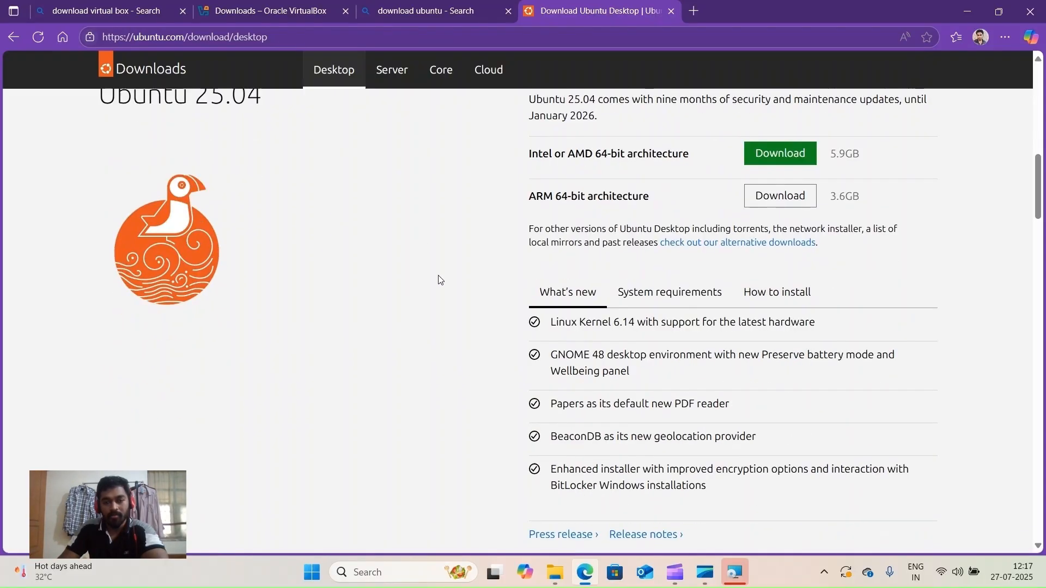
scroll(441, 280, up, 8)
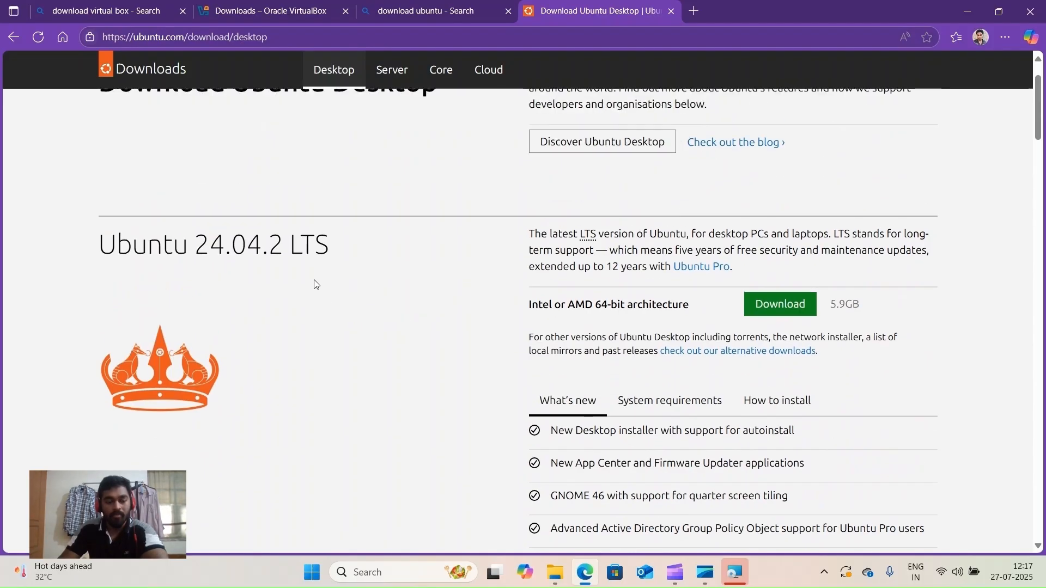
scroll(338, 327, down, 1)
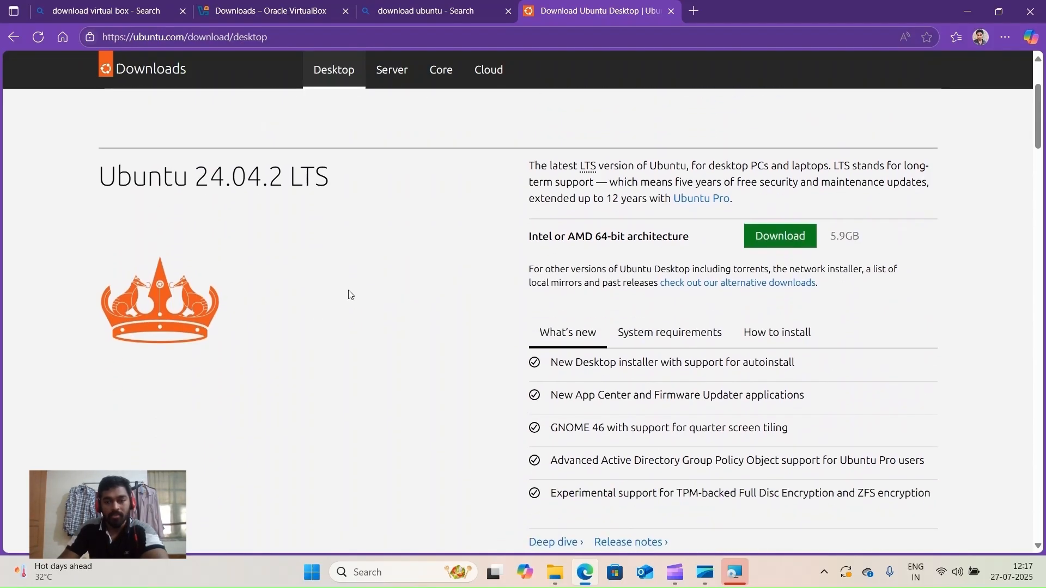
scroll(456, 324, up, 2)
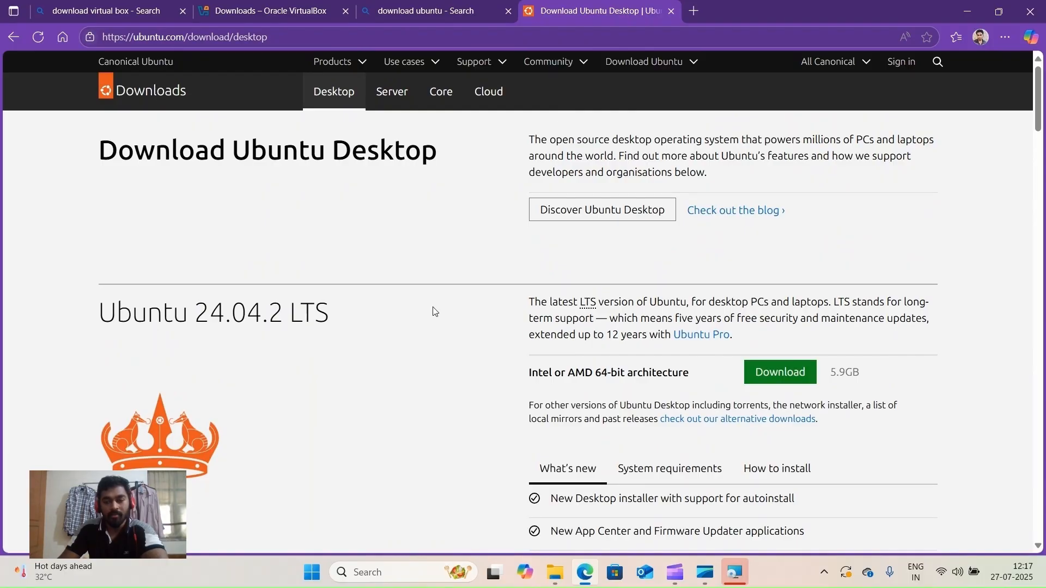
scroll(434, 311, down, 1)
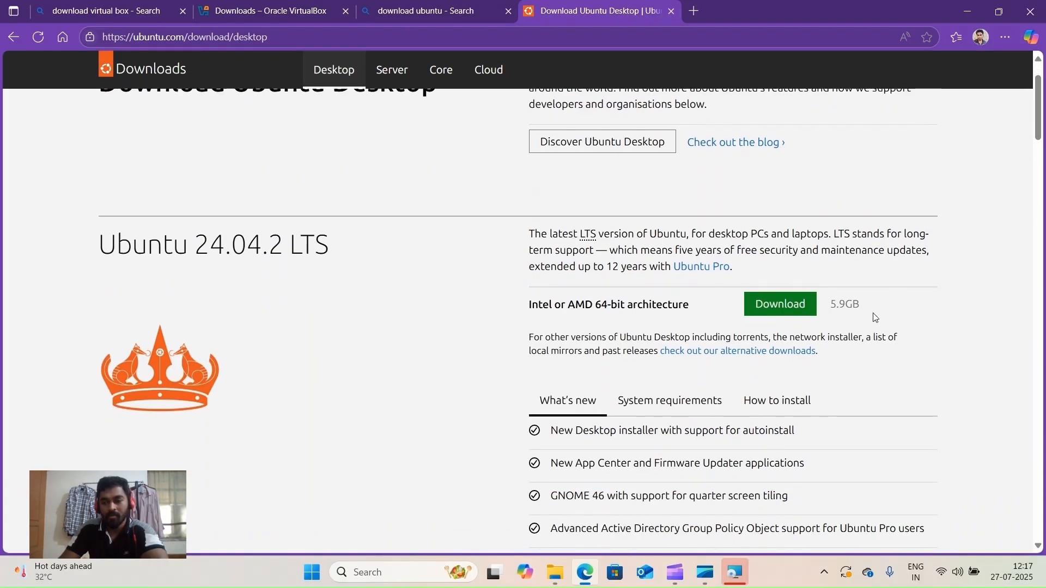
scroll(460, 329, down, 3)
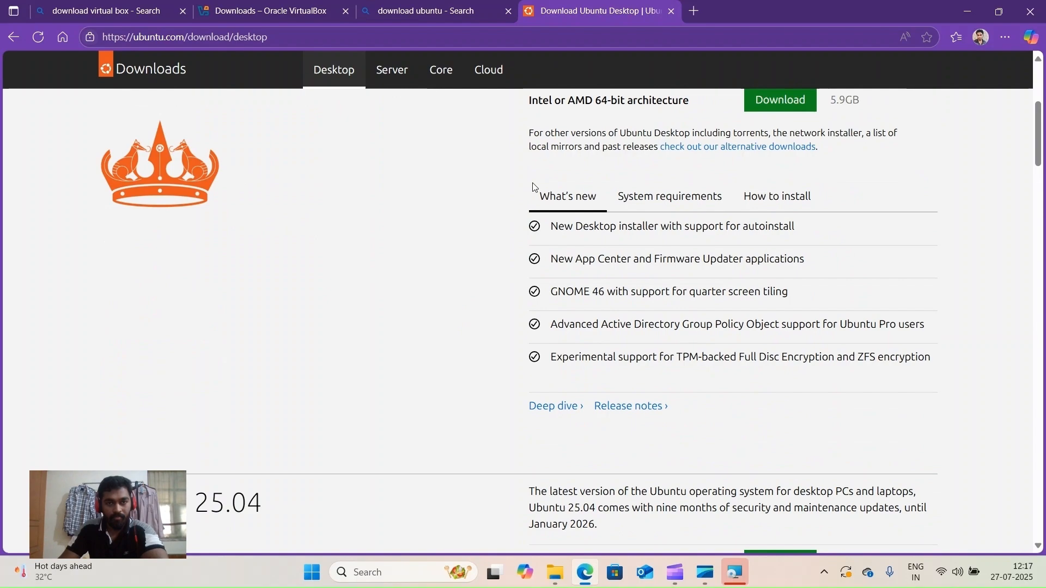
- Bring the VirtualBox installer forward and finish the installation
click(739, 571)
drag(742, 196, 551, 158)
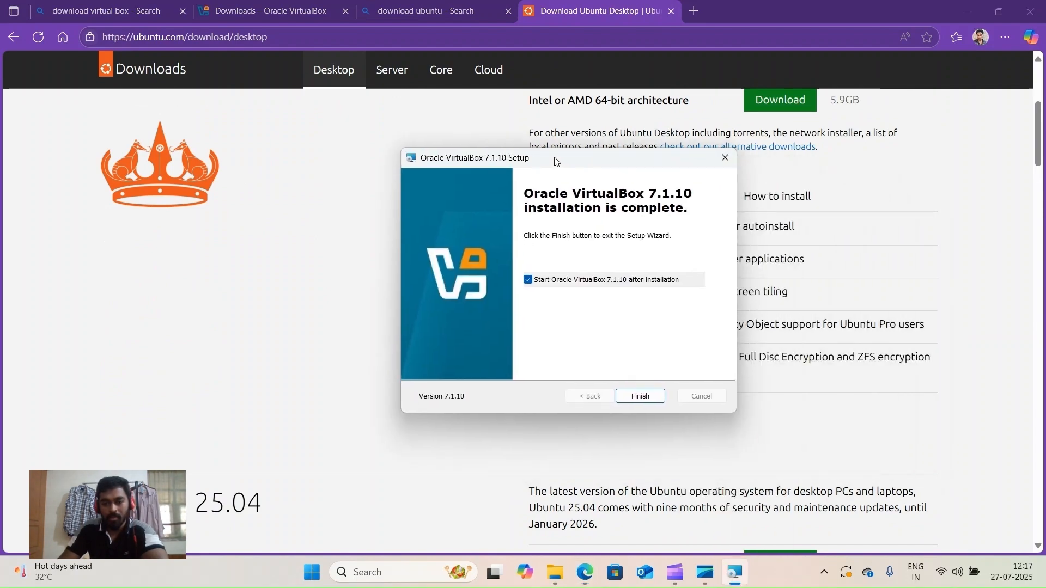
click(640, 397)
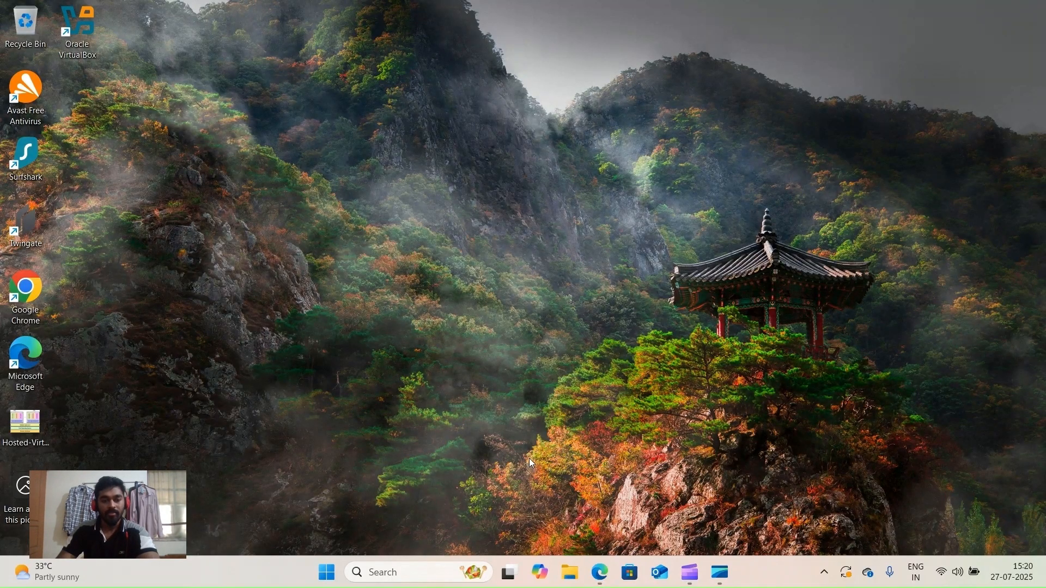
- Launch Oracle VirtualBox by searching 'vir' in Windows search
click(393, 574)
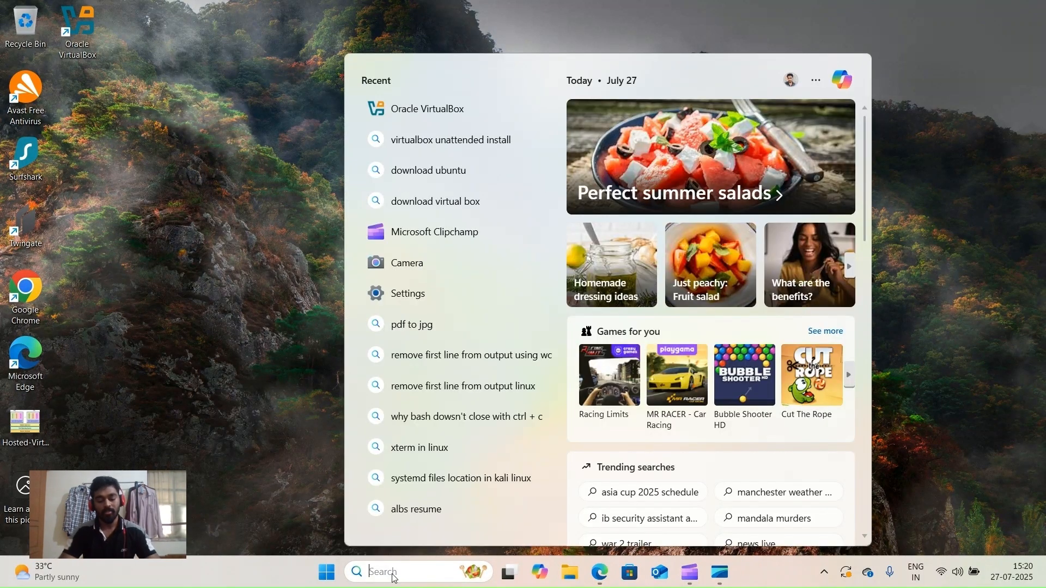
text(vir)
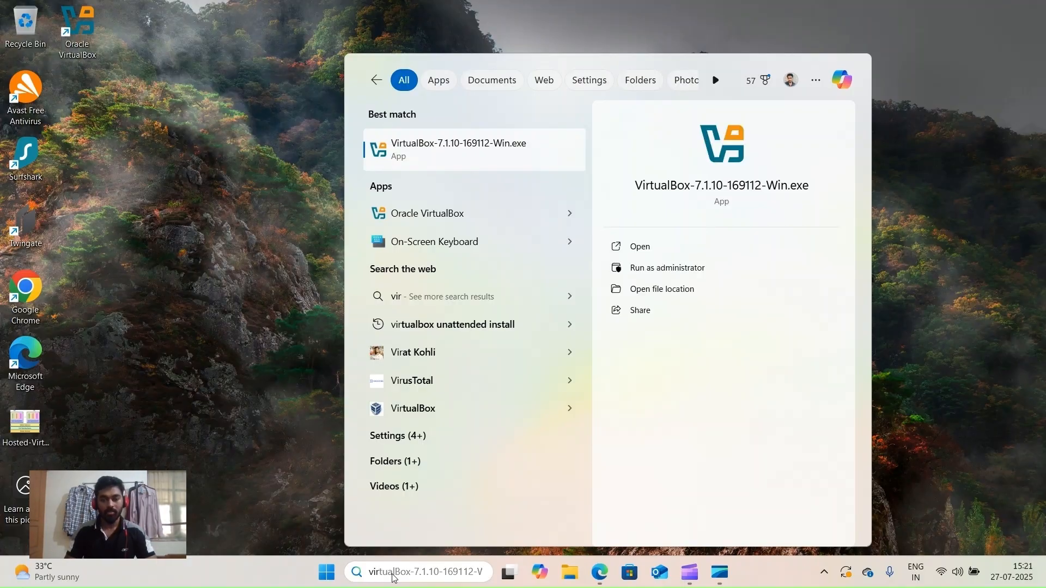
key(Down)
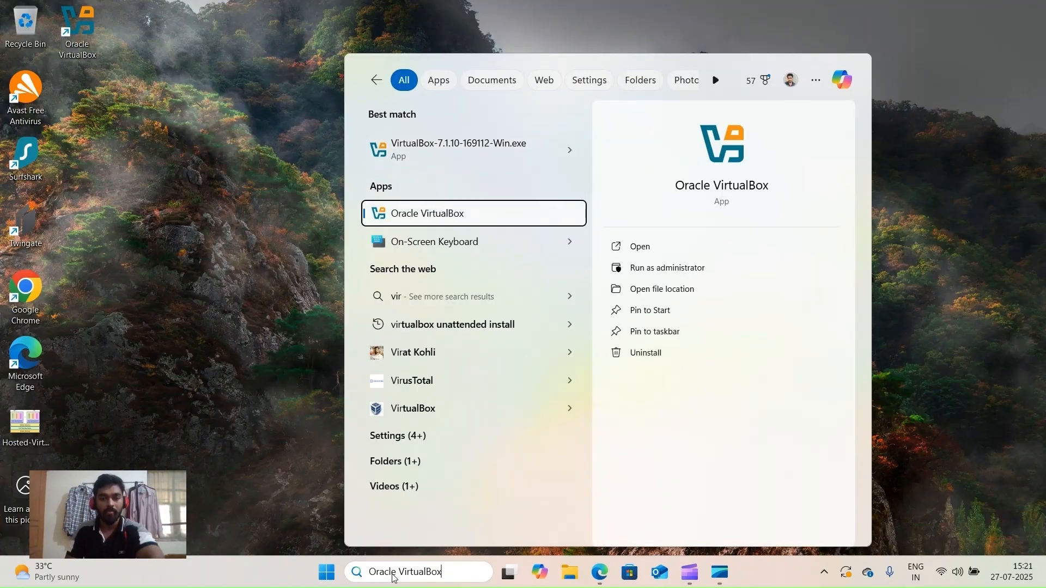
key(Return)
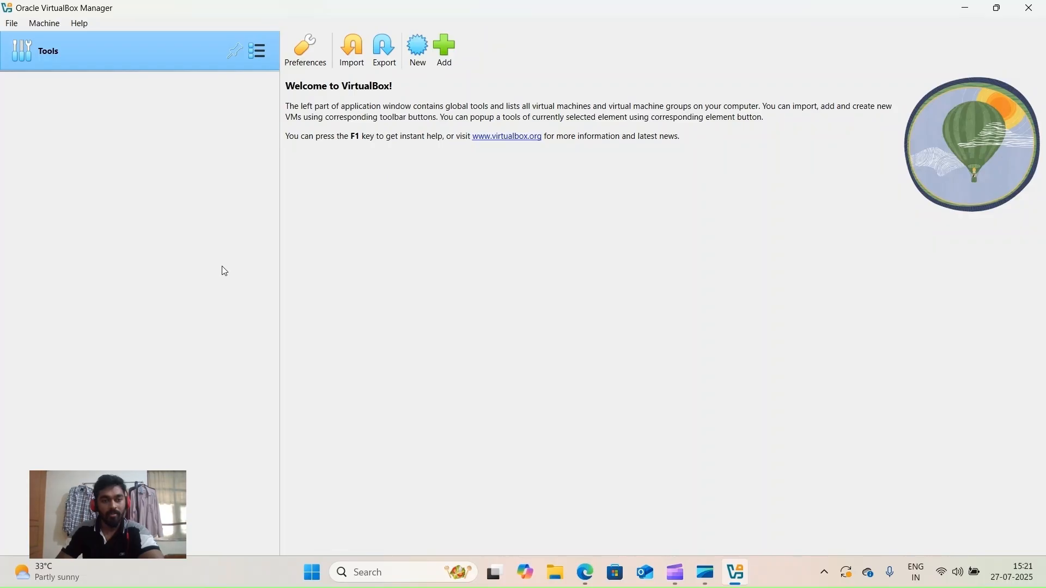
- Create a VM named NobleNumbat using ubuntu-24.04.2-desktop-amd64.iso from Downloads
click(417, 52)
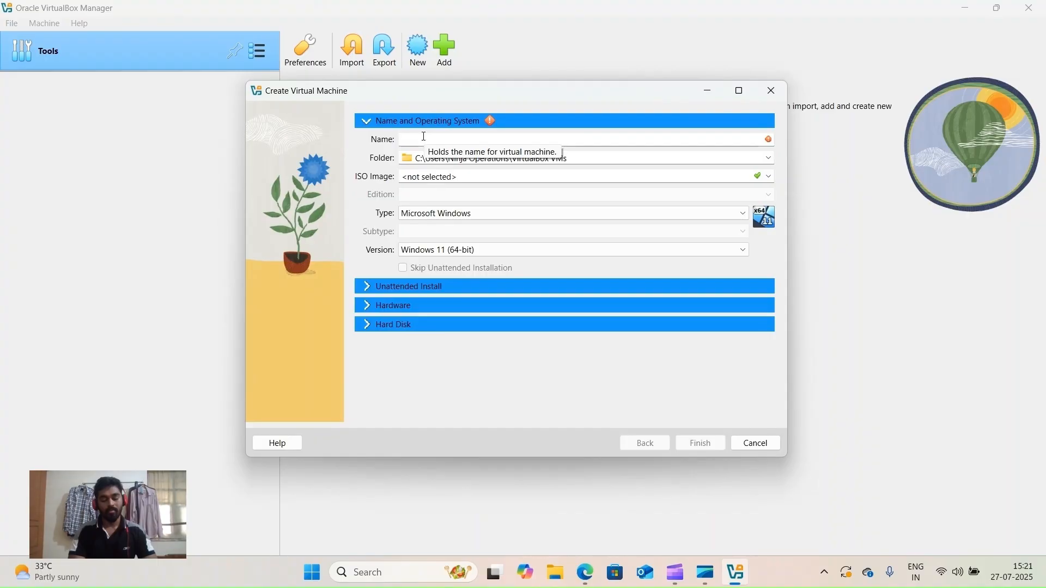
text(Noble)
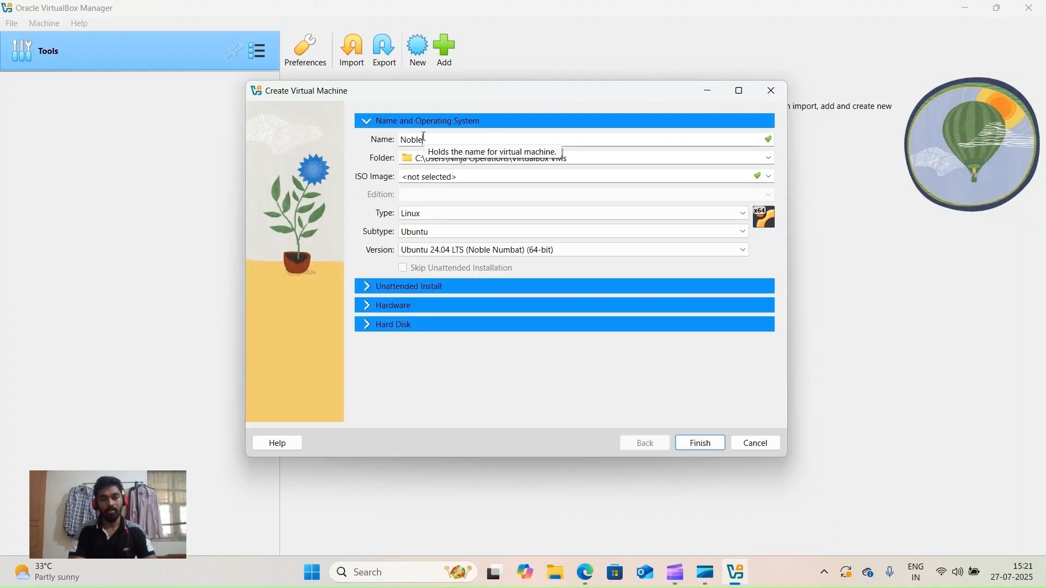
text(Numbat)
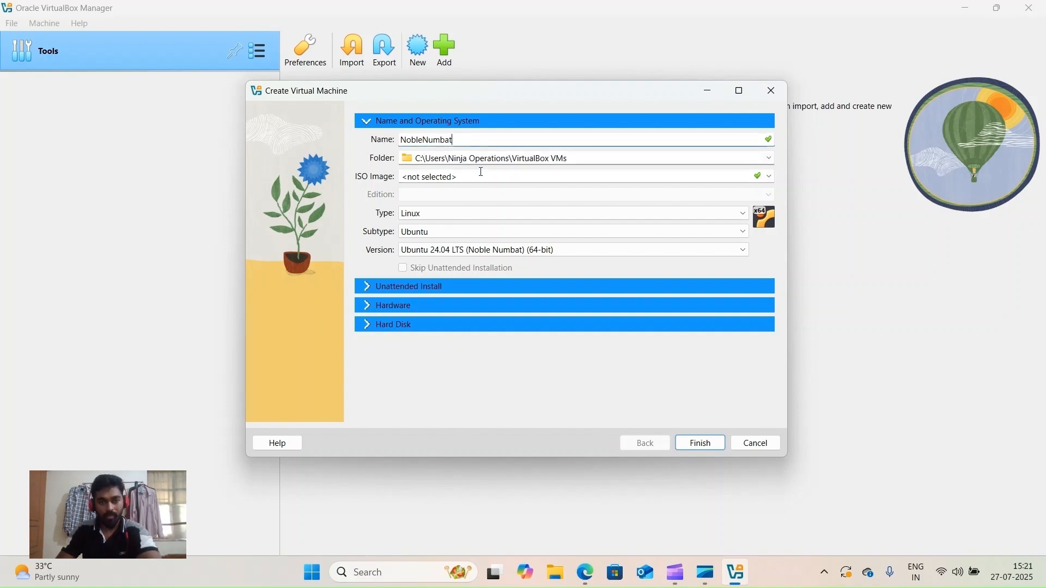
click(769, 176)
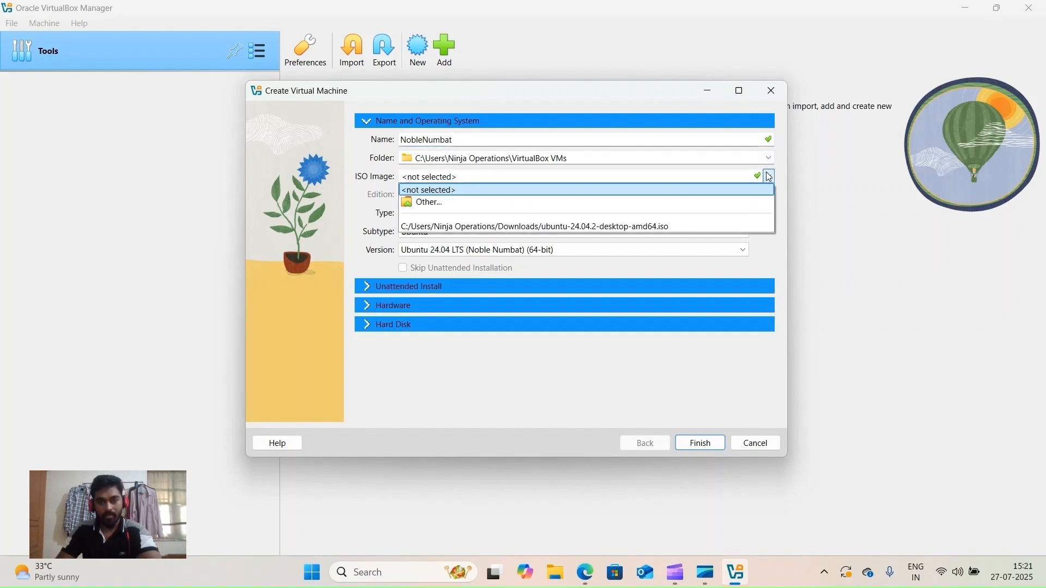
click(668, 205)
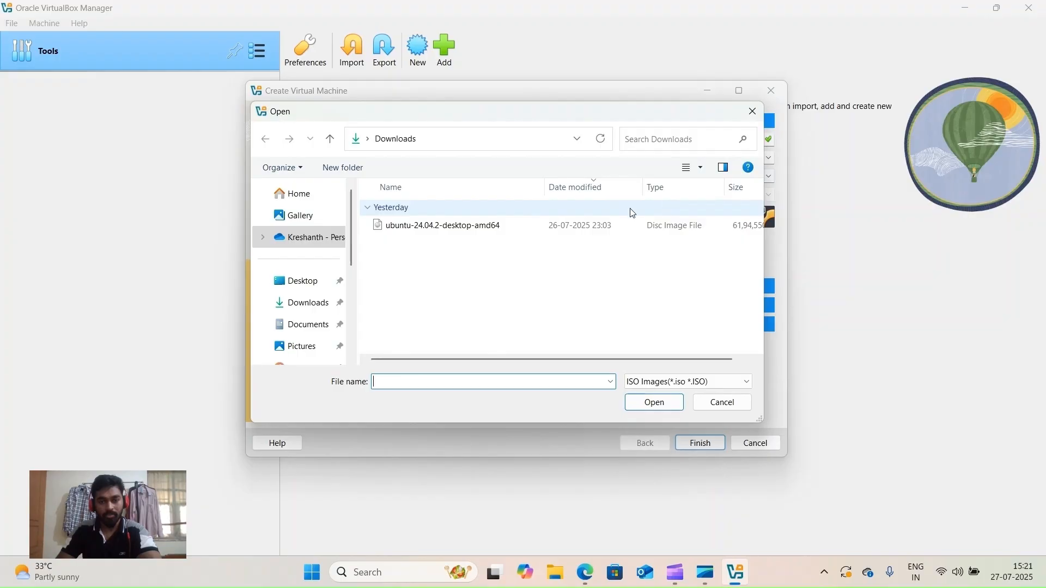
double_click(514, 228)
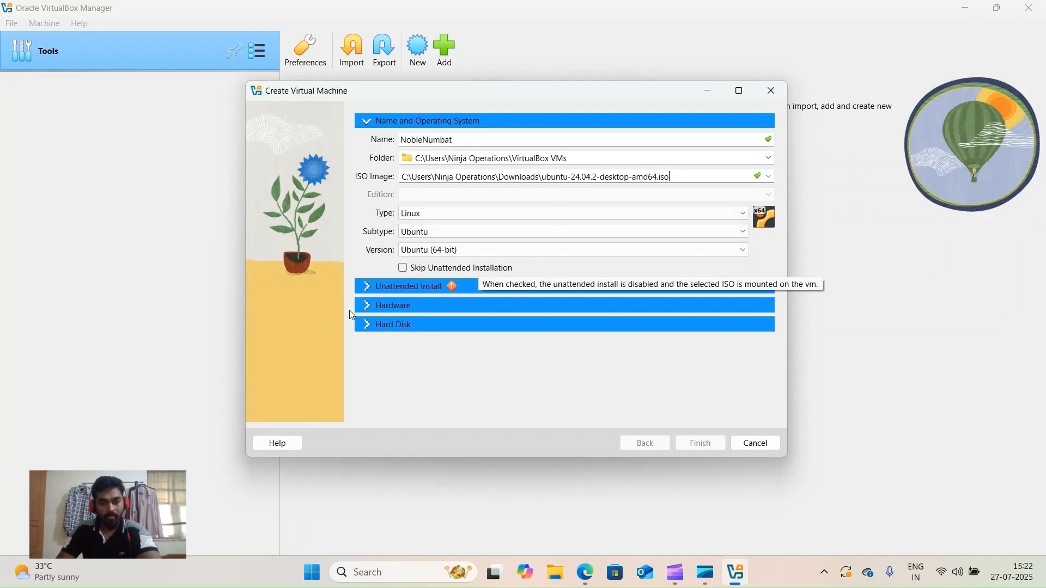
- Tick Skip Unattended Installation and reveal Hardware settings: 2048 MB memory, 1 processor, EFI off
click(378, 287)
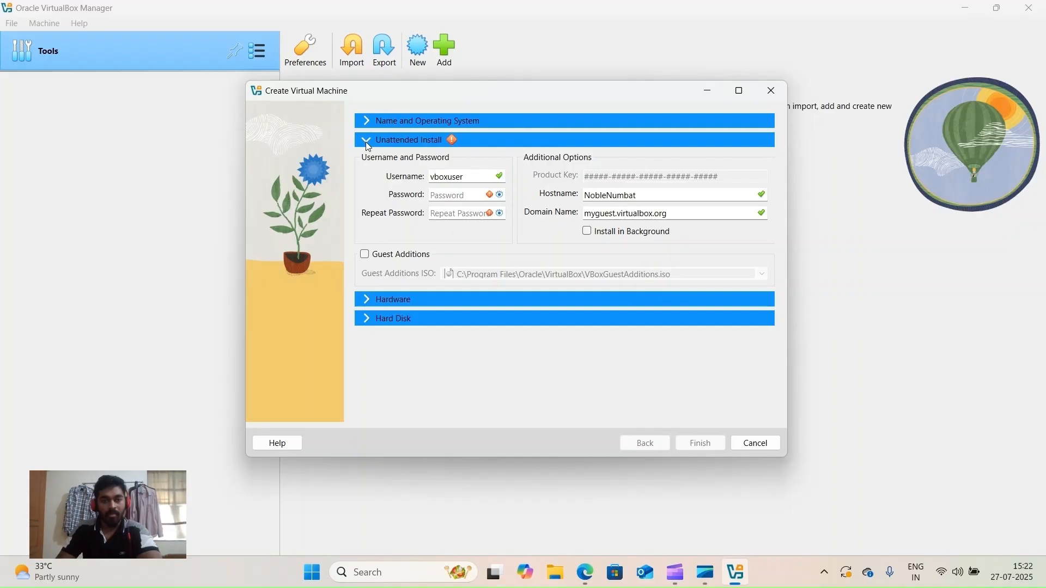
click(366, 120)
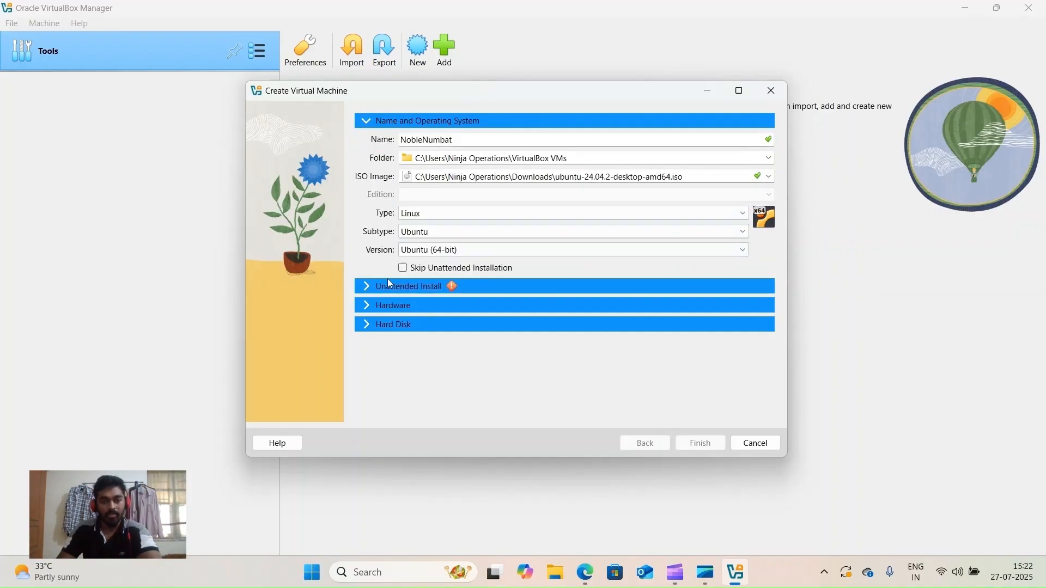
click(405, 269)
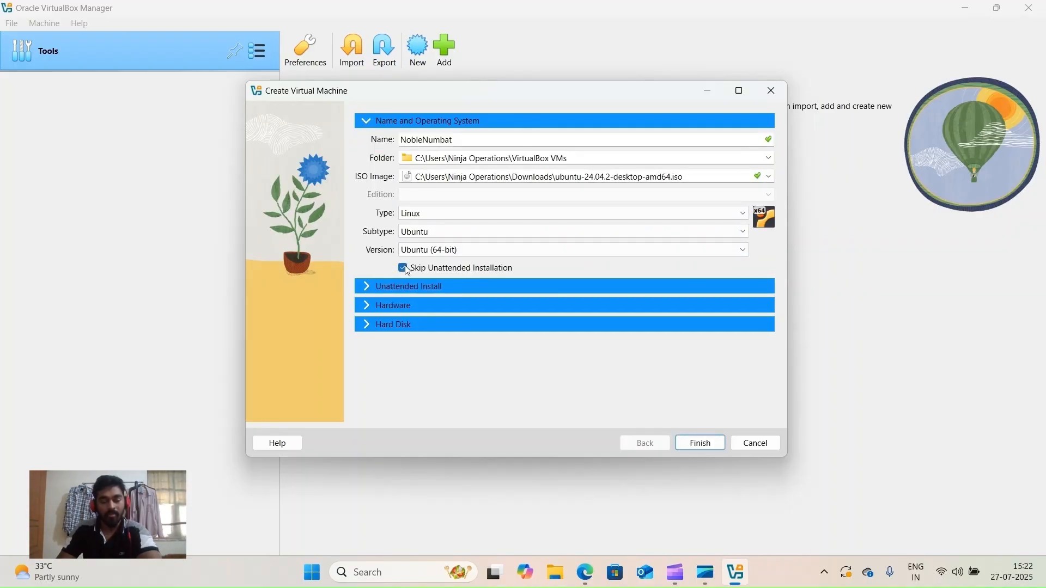
click(367, 307)
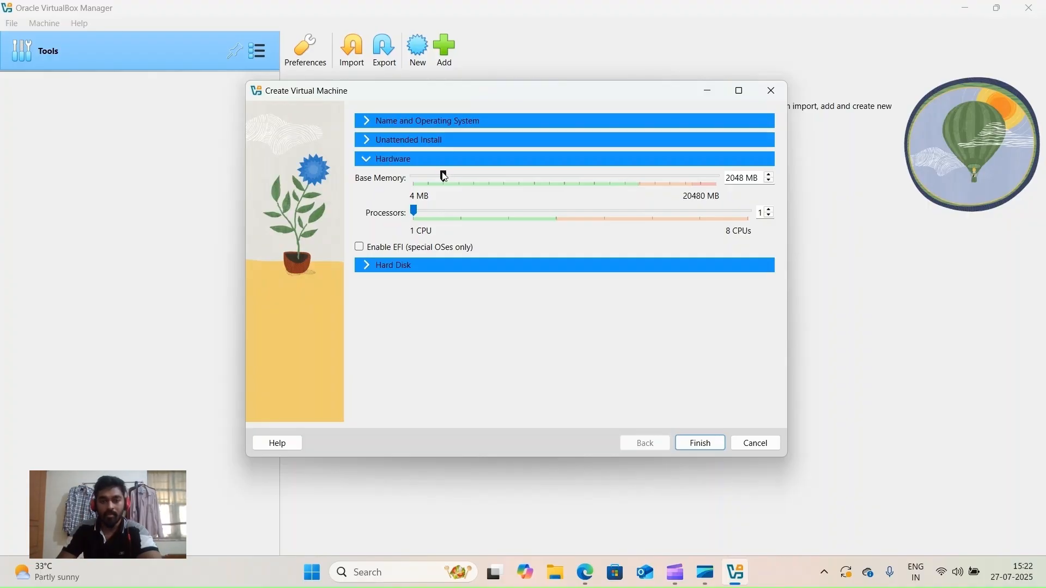
- Drag the Base Memory slider up from 2048 MB to 4096 MB
drag(444, 177, 474, 178)
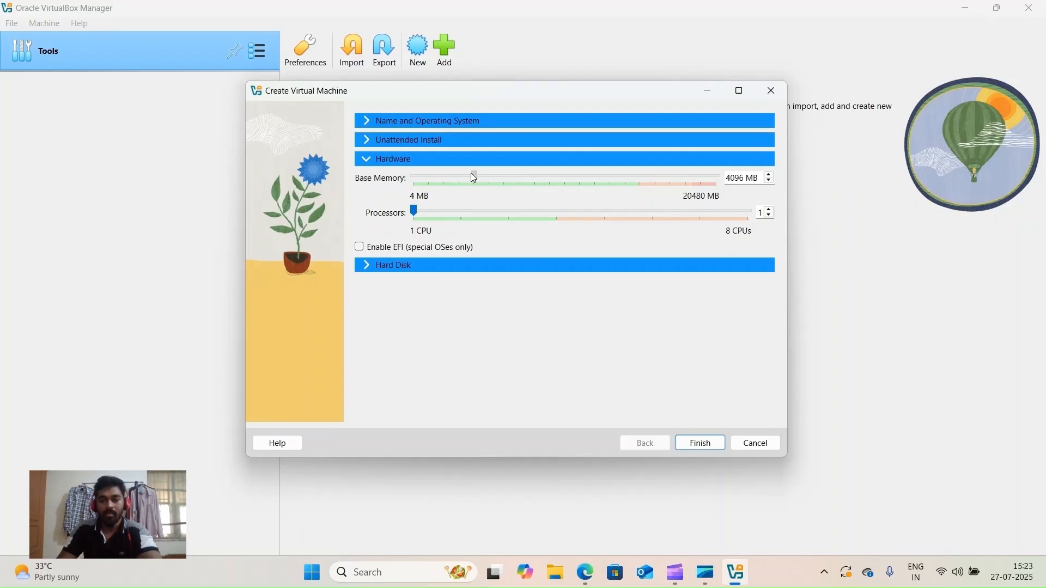
drag(472, 175, 472, 175)
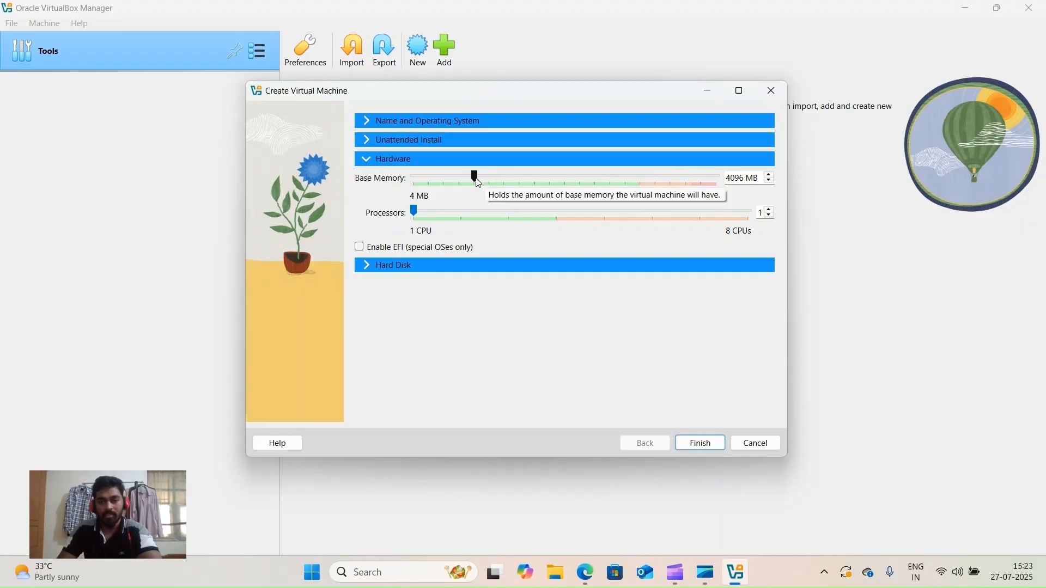
- Return base memory to 4096 MB and reveal the new 25.00 GB NobleNumbat.vdi disk settings
drag(476, 179, 625, 174)
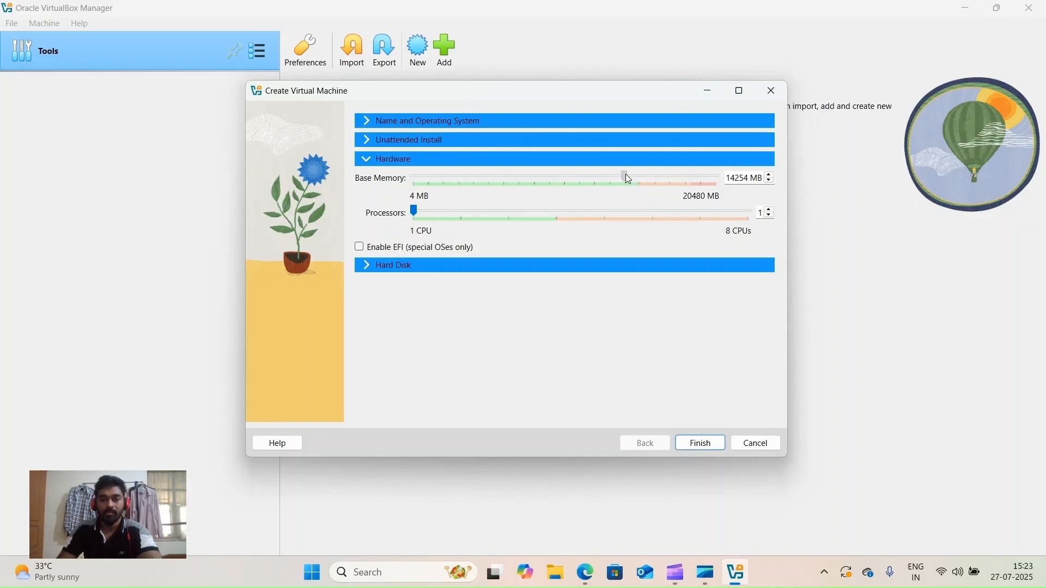
drag(626, 175, 638, 174)
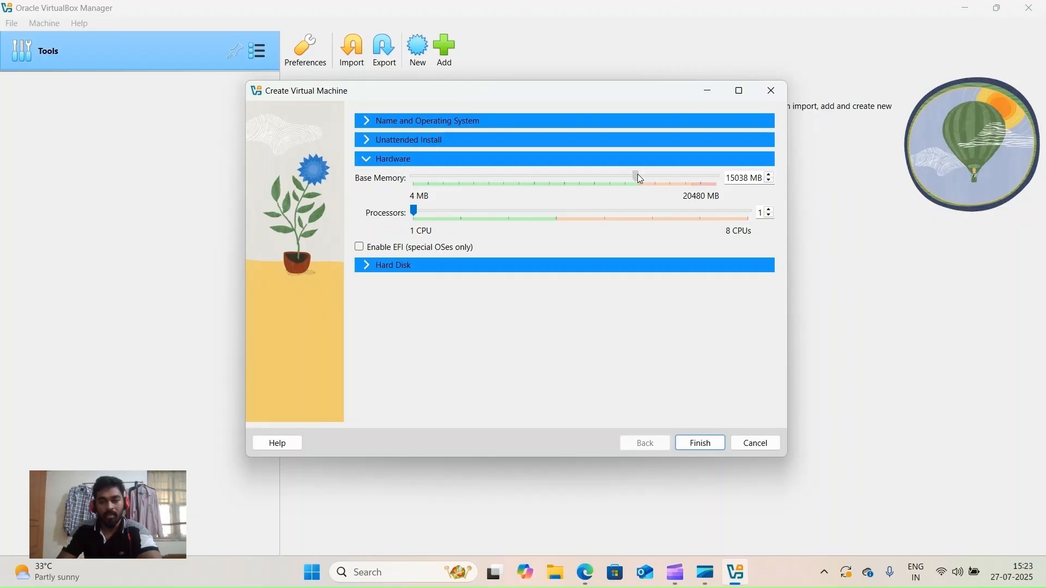
drag(638, 174, 565, 175)
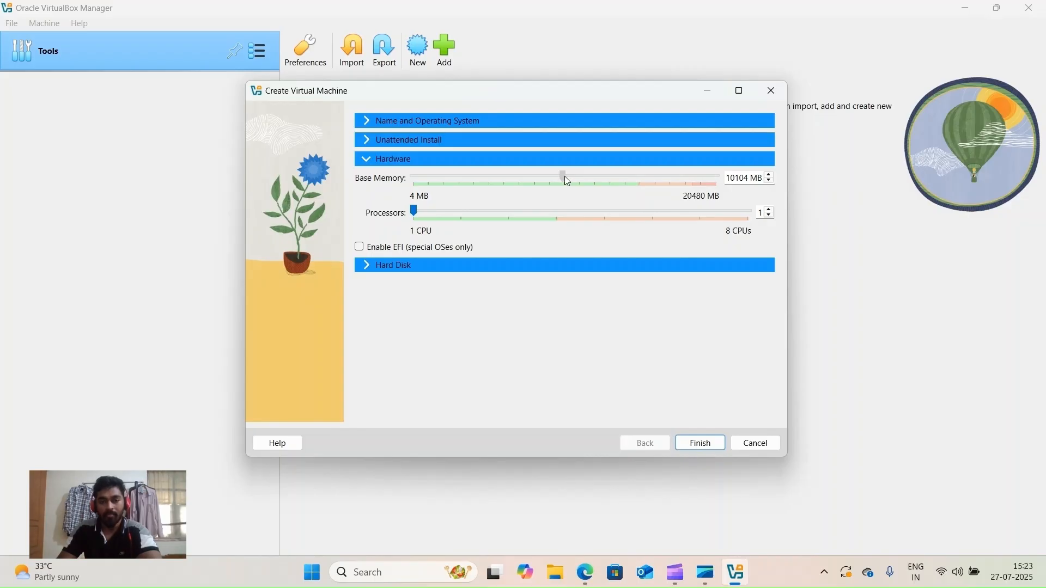
drag(565, 176, 491, 182)
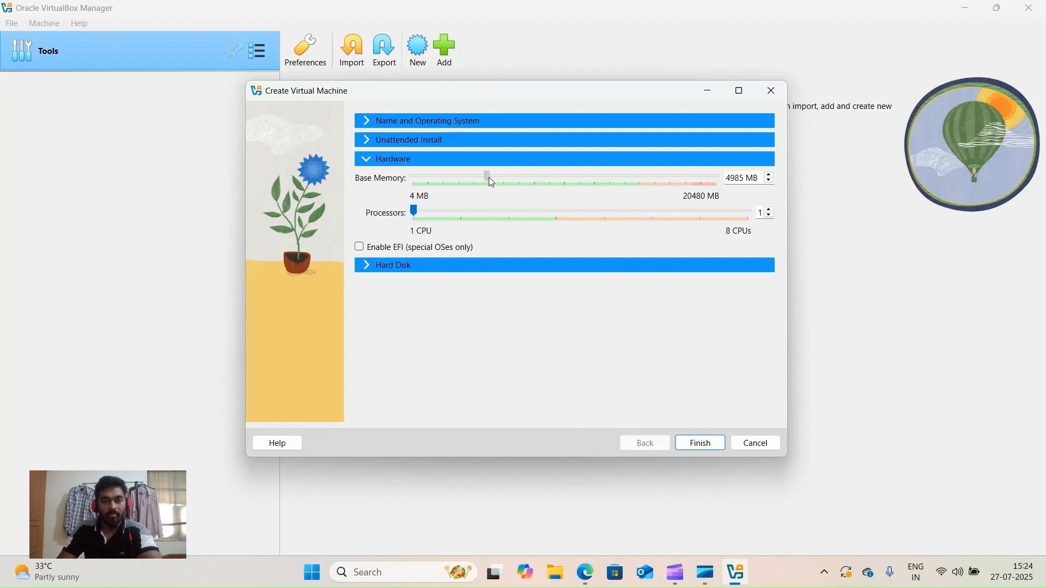
drag(489, 178, 476, 177)
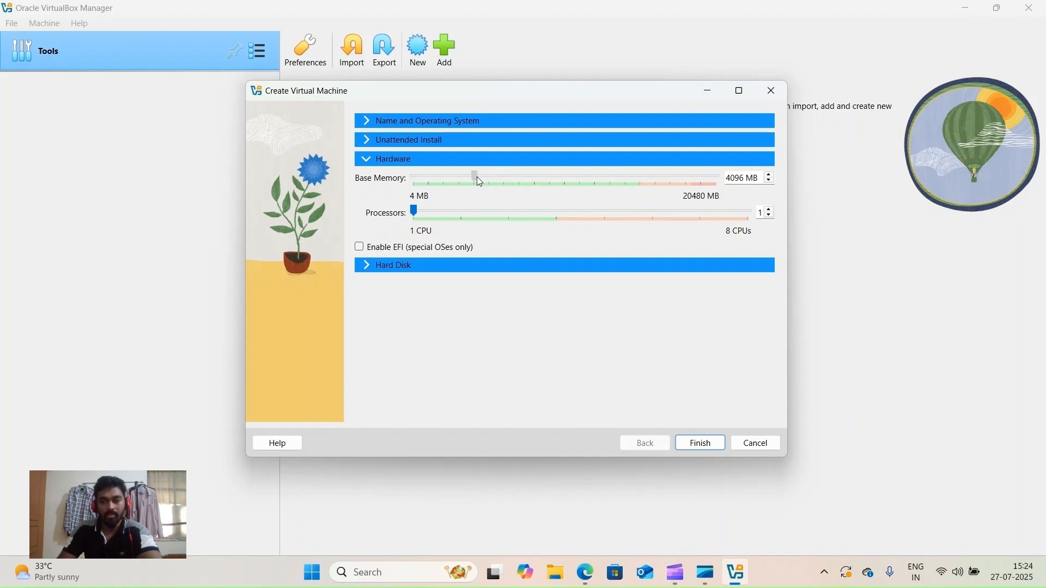
click(365, 265)
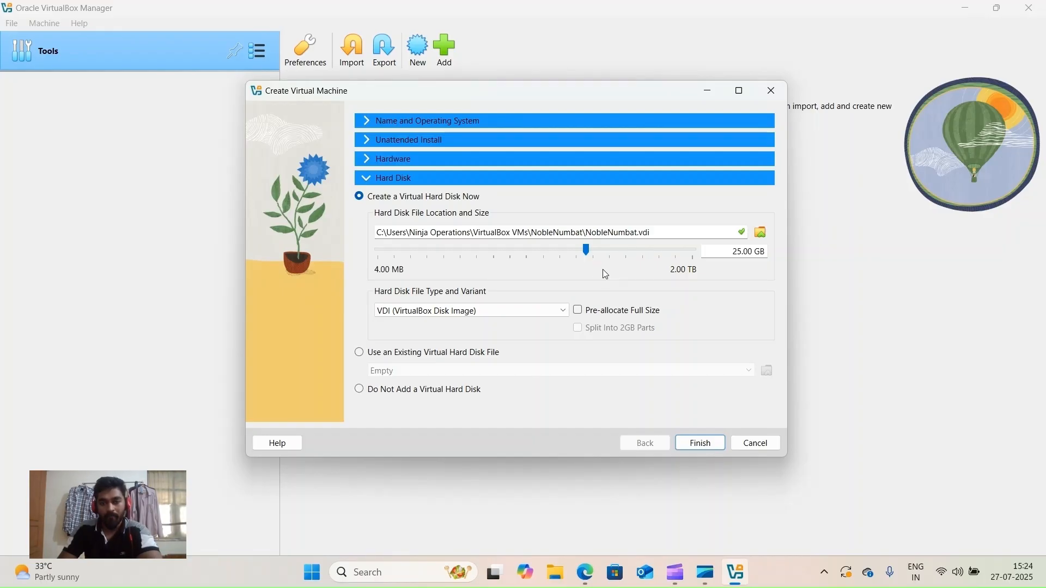
- Keep the 25.00 GB virtual hard disk and finish creating the NobleNumbat VM
mouse_move(584, 250)
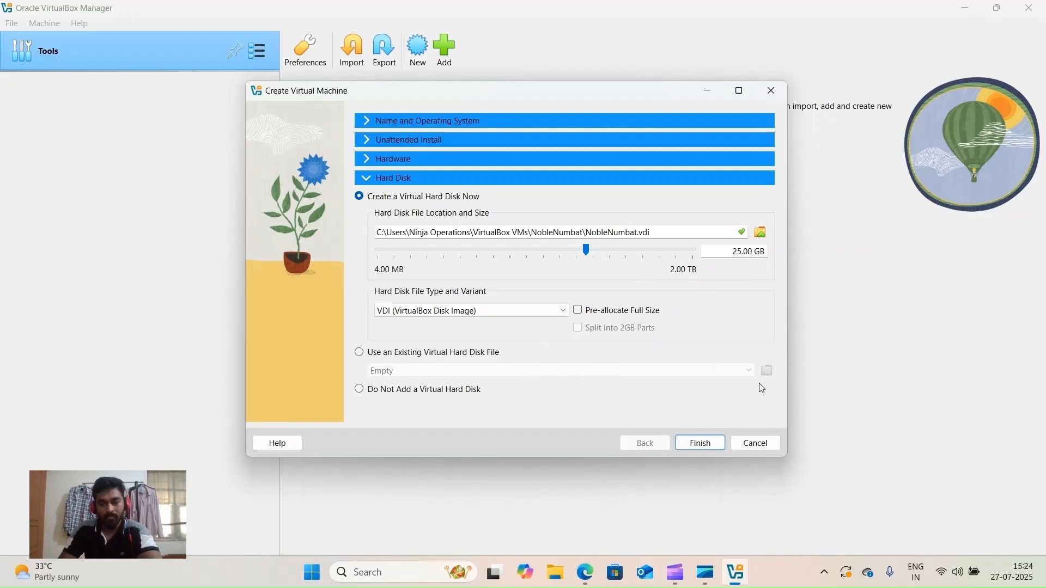
click(698, 446)
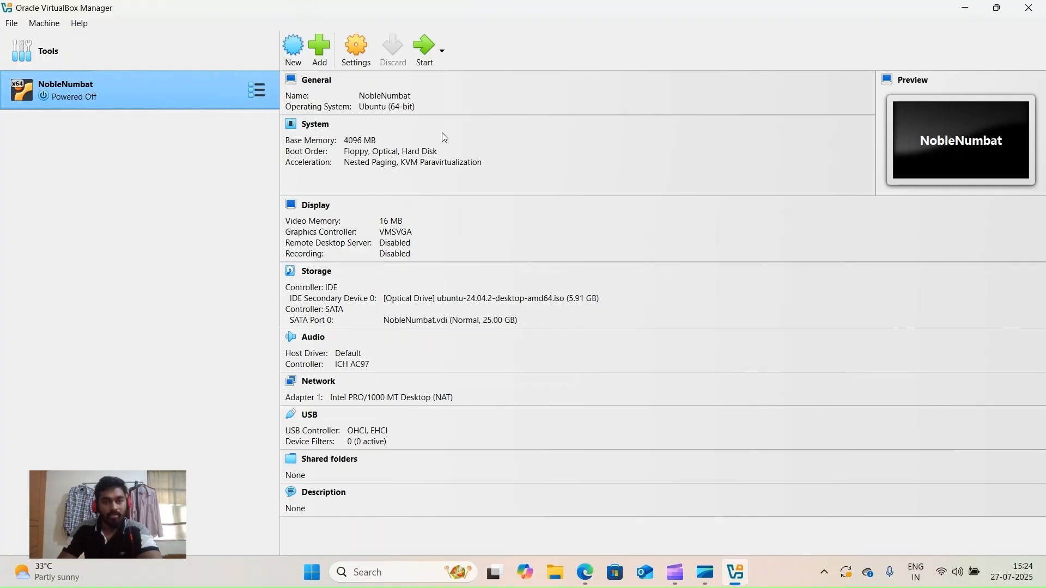
- Start NobleNumbat, maximise its window, and boot Try or Install Ubuntu from GRUB
click(428, 54)
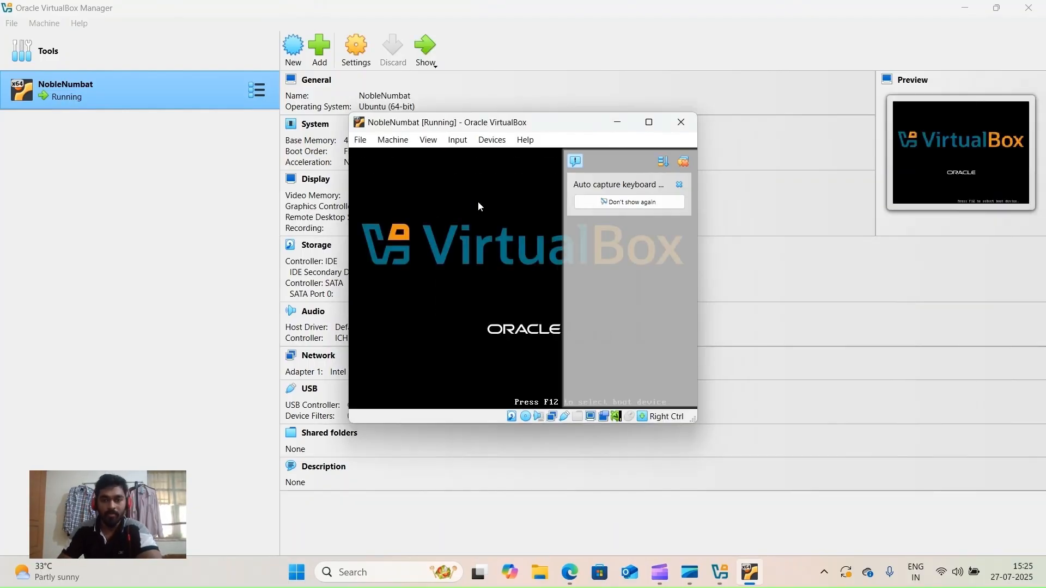
click(648, 122)
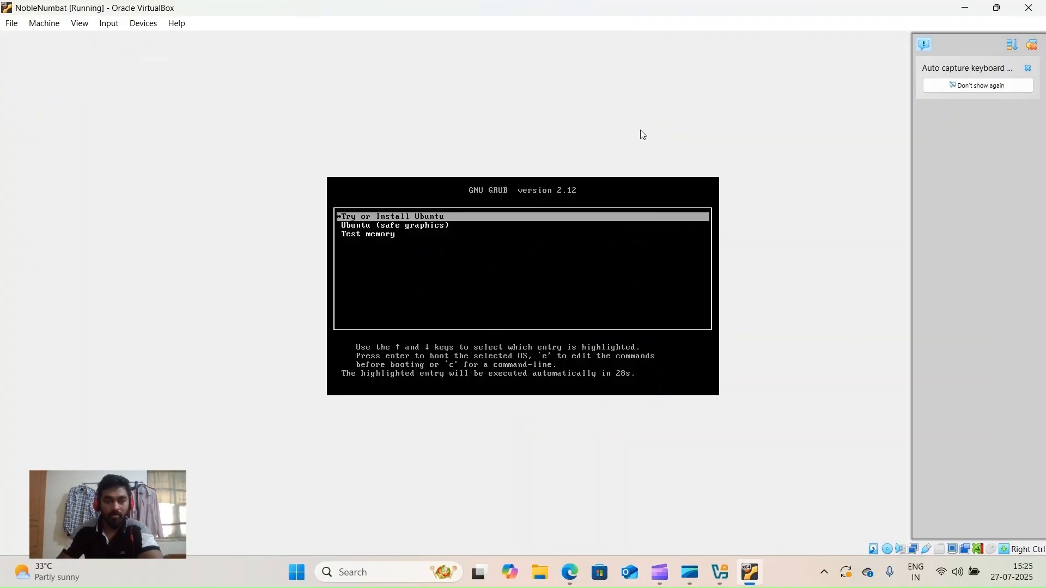
key(Return)
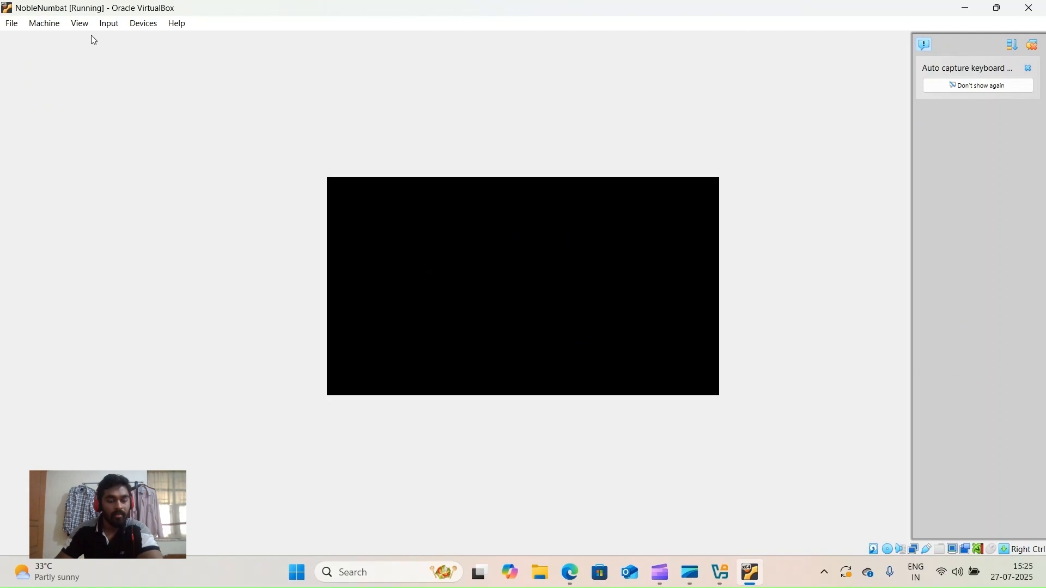
- Switch the VM display to Scaled Mode from the View menu
click(79, 27)
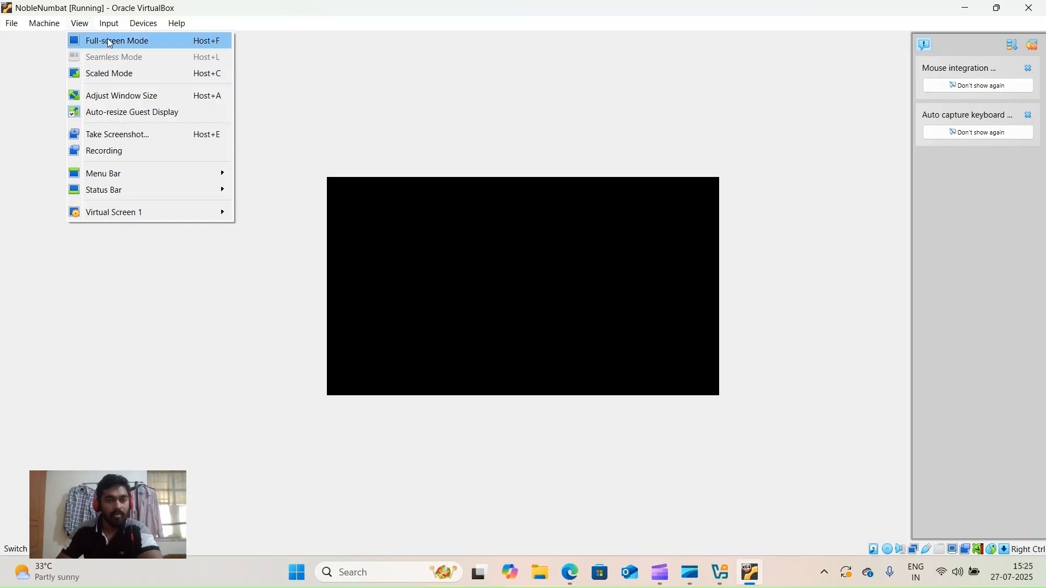
click(116, 80)
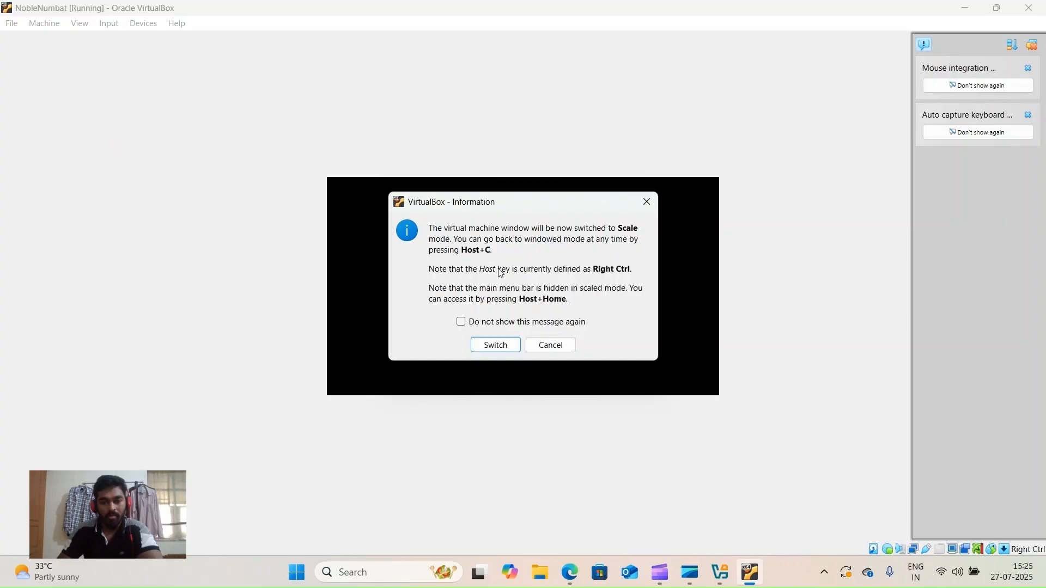
click(495, 345)
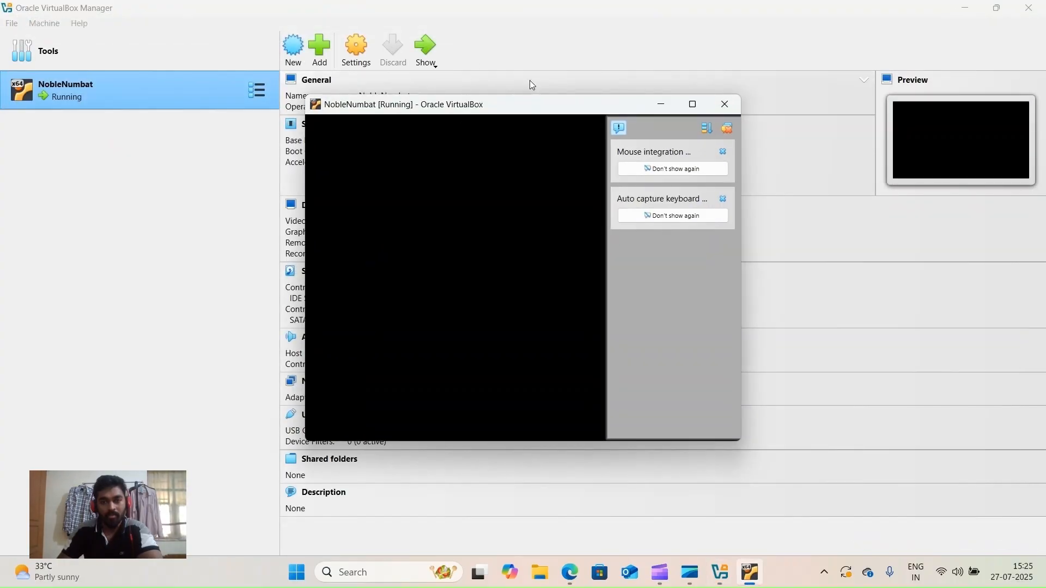
- Maximise the VM window and dismiss the Mouse integration and Auto capture keyboard notifications
mouse_move(534, 108)
mouse_down()
mouse_move(532, 88)
mouse_move(532, 126)
mouse_up()
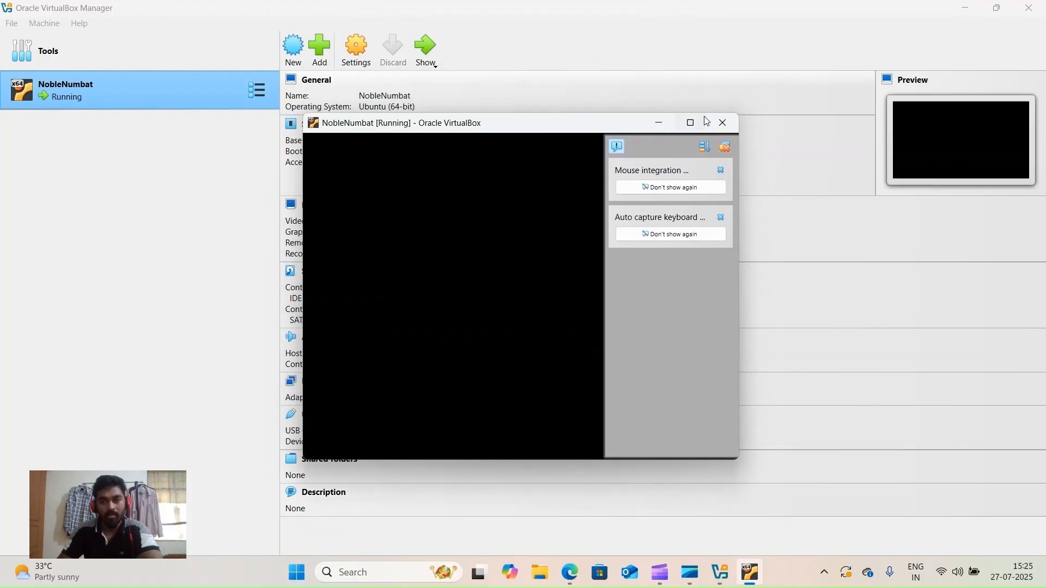
click(691, 123)
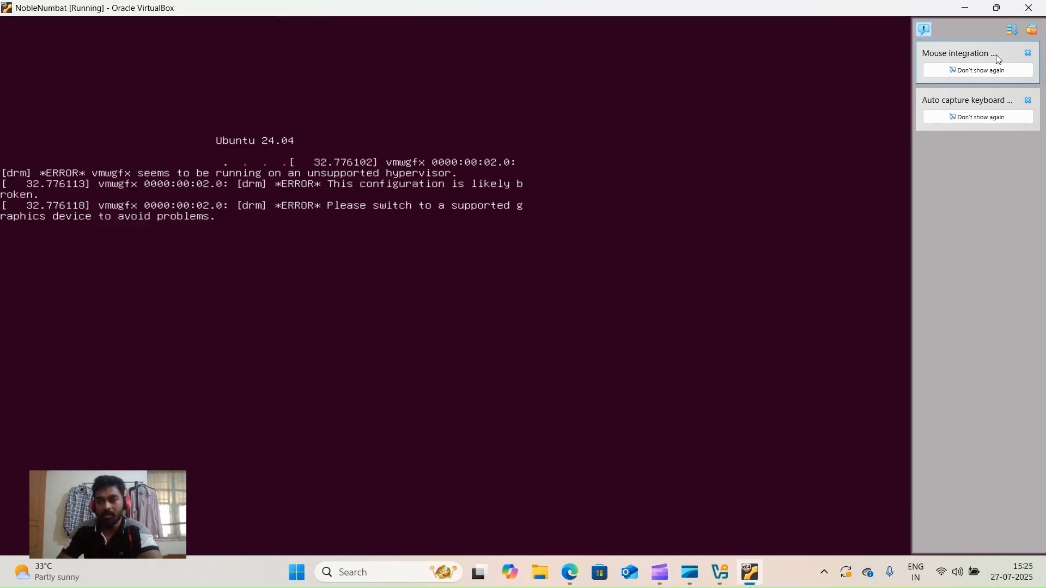
click(1028, 53)
click(1031, 54)
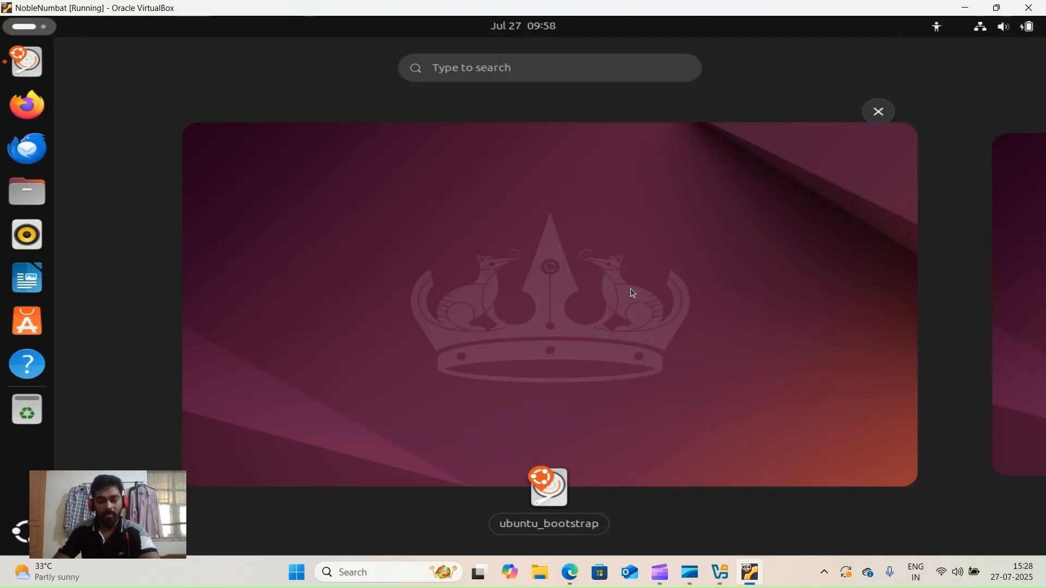
- Select the ubuntu_bootstrap thumbnail to leave Activities and open the Welcome to Ubuntu installer
click(544, 491)
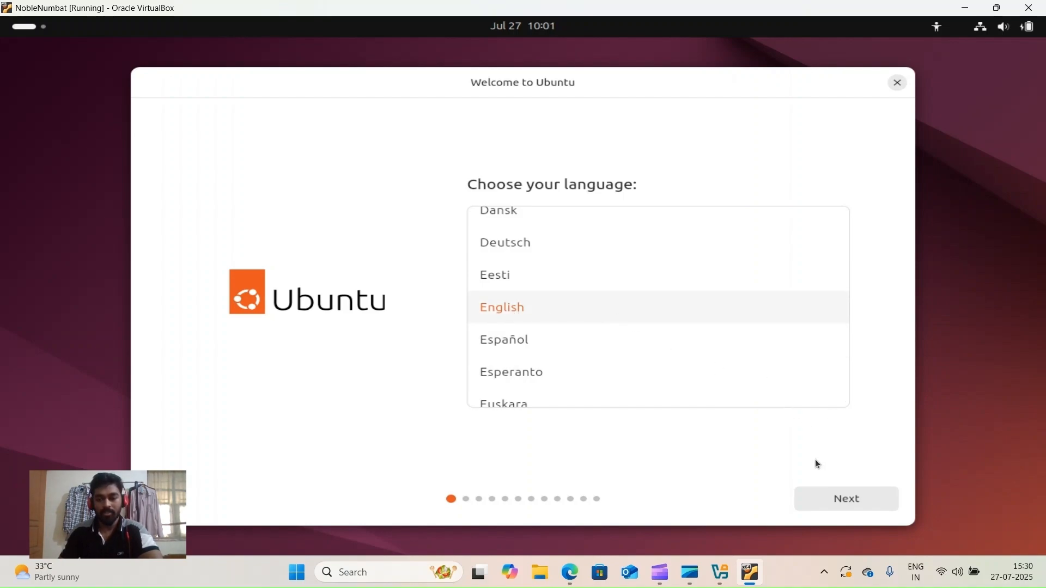
- Accept English as the language and the English (US) keyboard layout
click(845, 498)
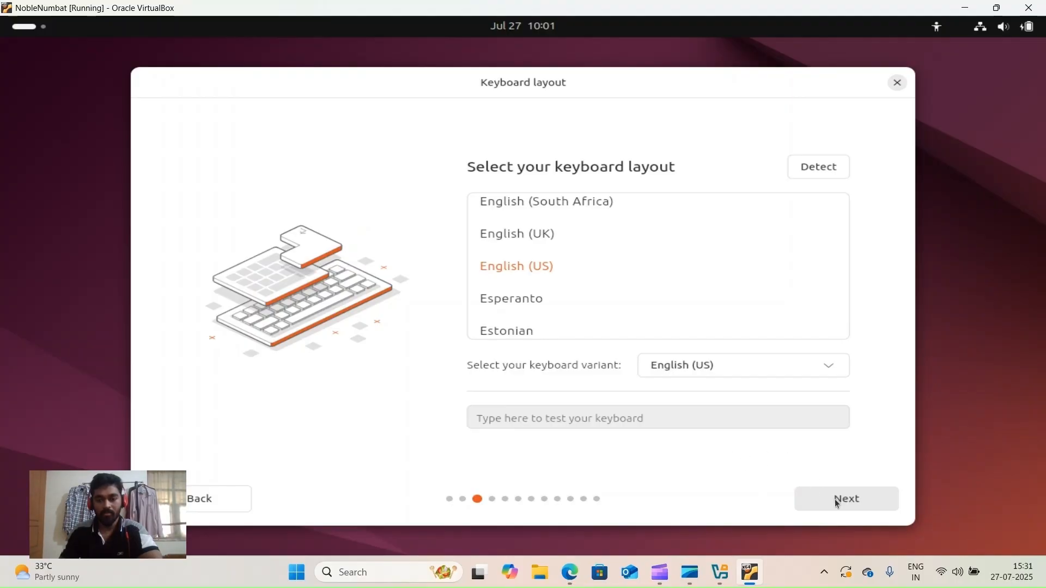
key(Return)
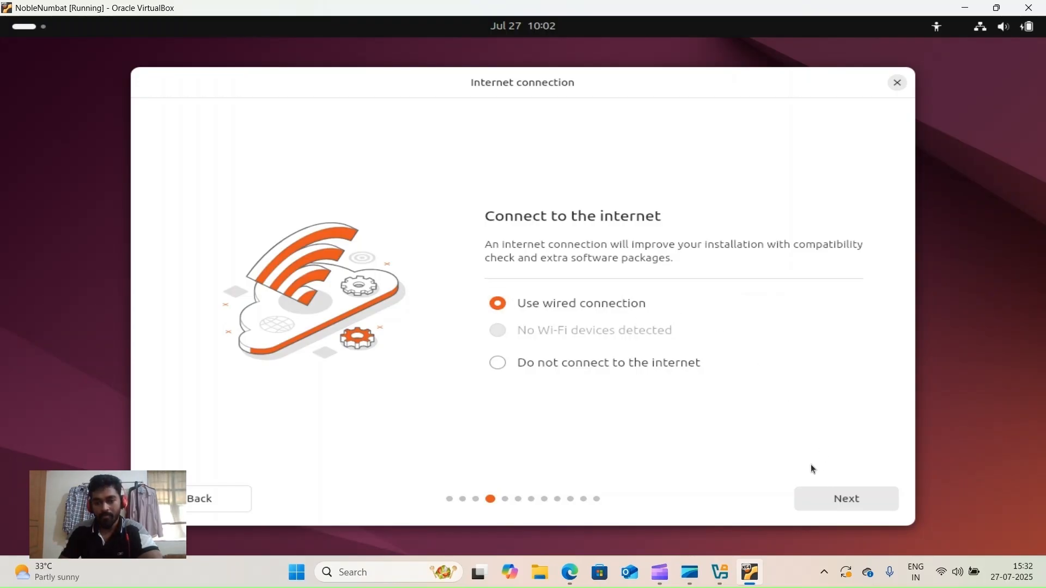
- Keep 'Use wired connection' and continue to the next installer page
click(839, 500)
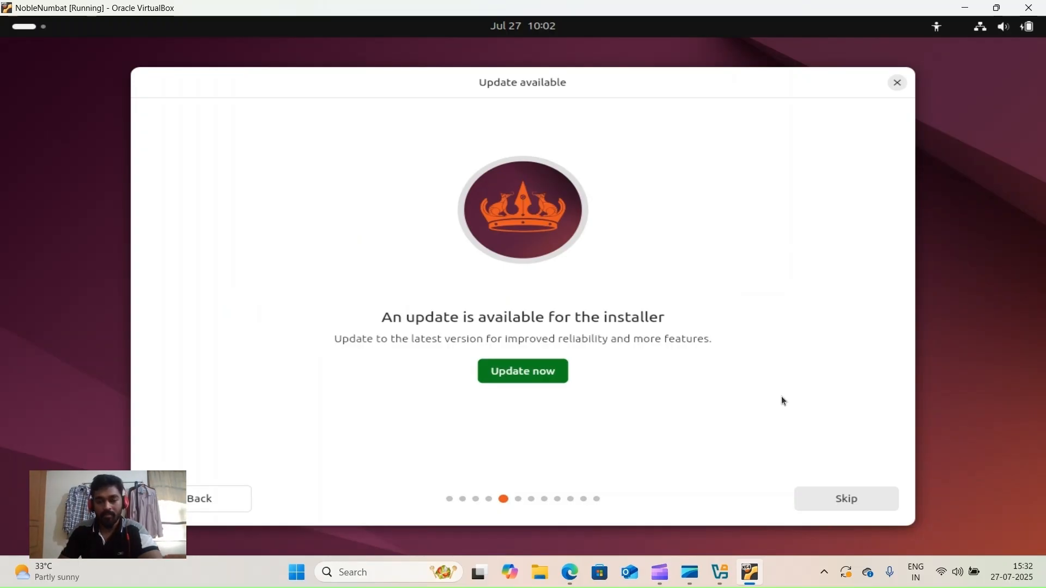
- Skip the installer update, choose interactive install with default apps and no proprietary software
click(848, 494)
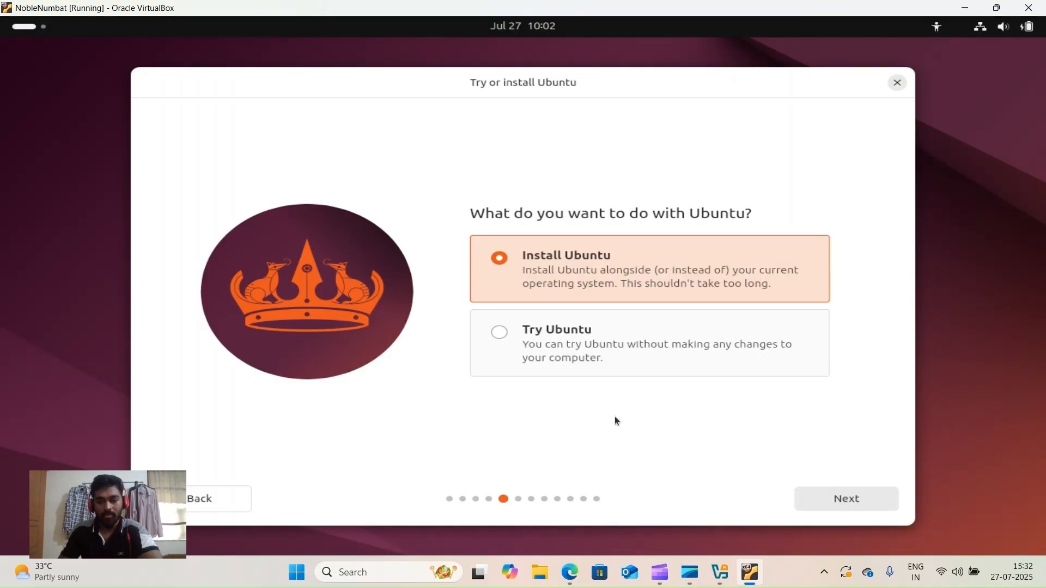
click(835, 498)
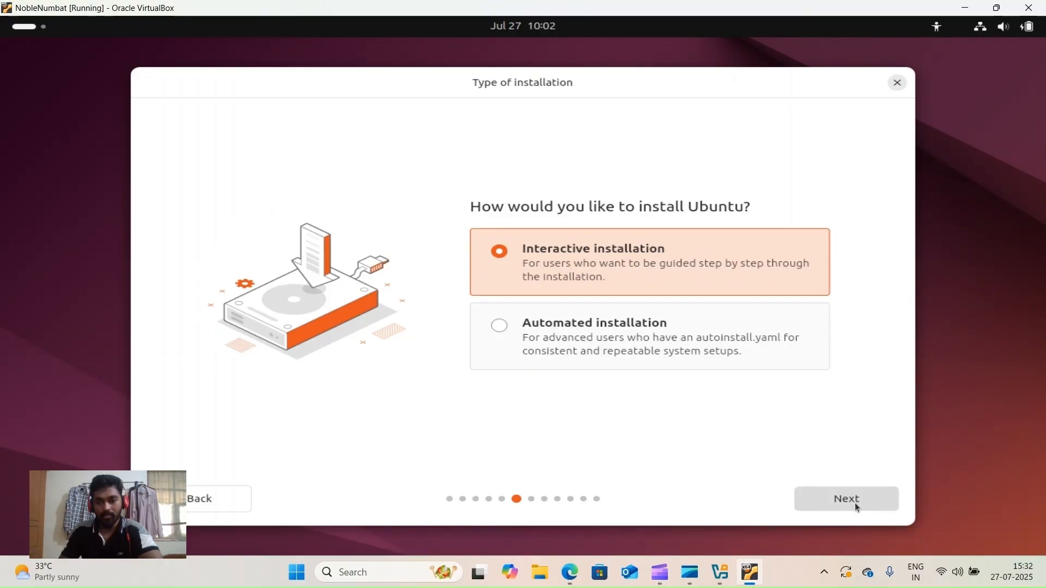
key(Return)
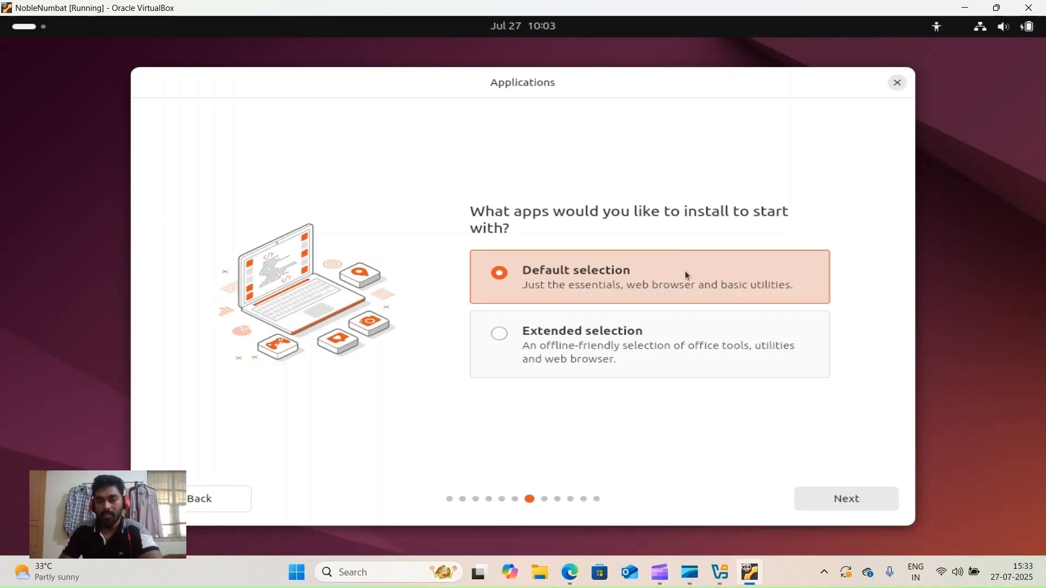
click(845, 499)
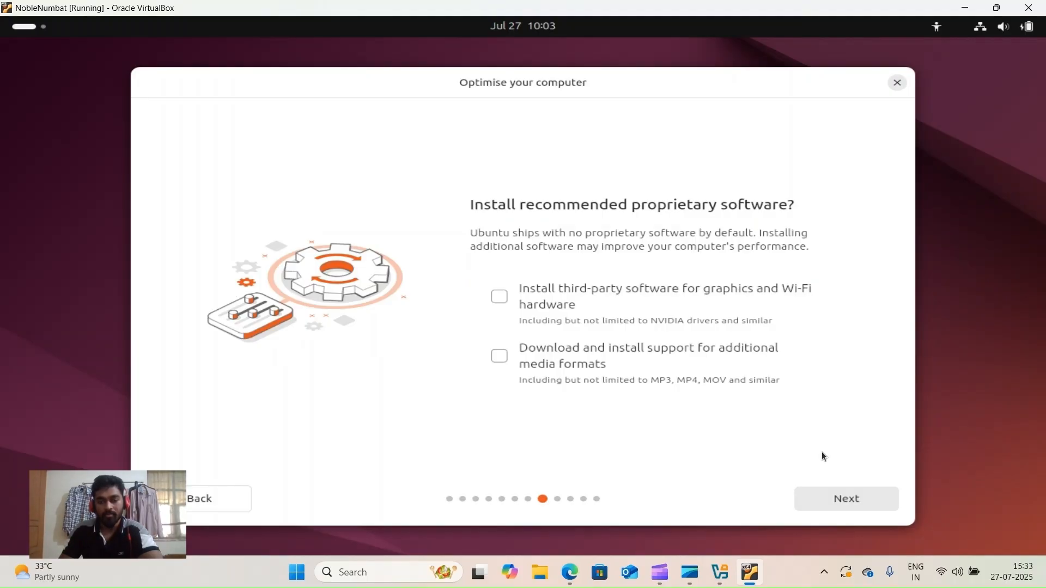
click(845, 504)
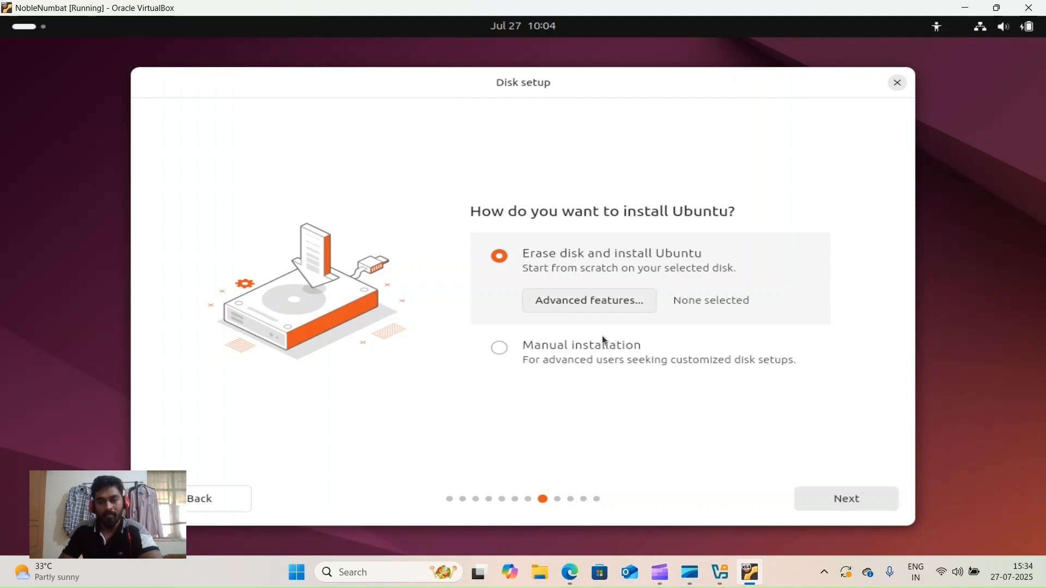
- Accept erasing the disk and enter your name on the account page
click(834, 494)
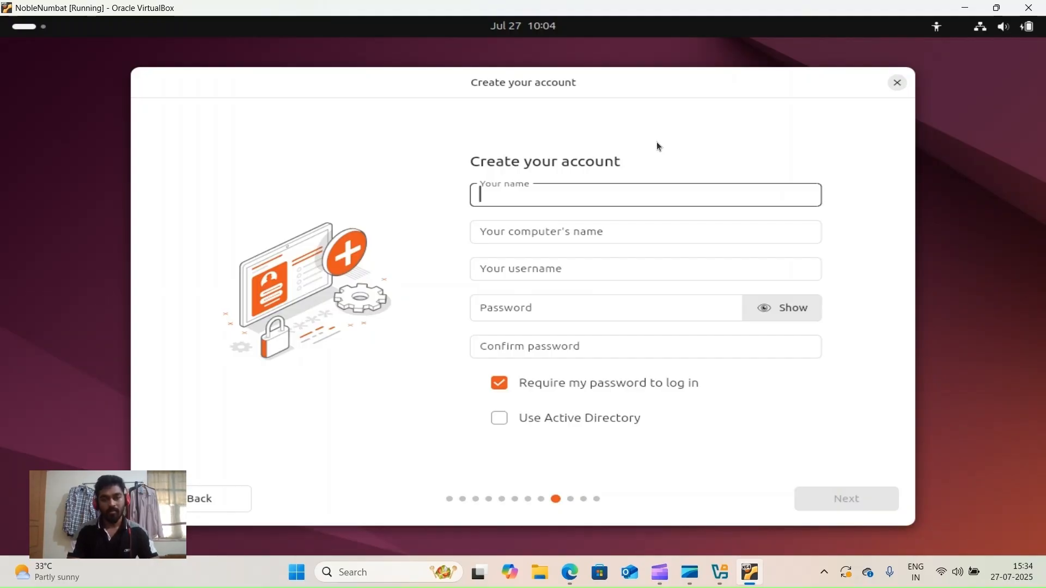
text(nin)
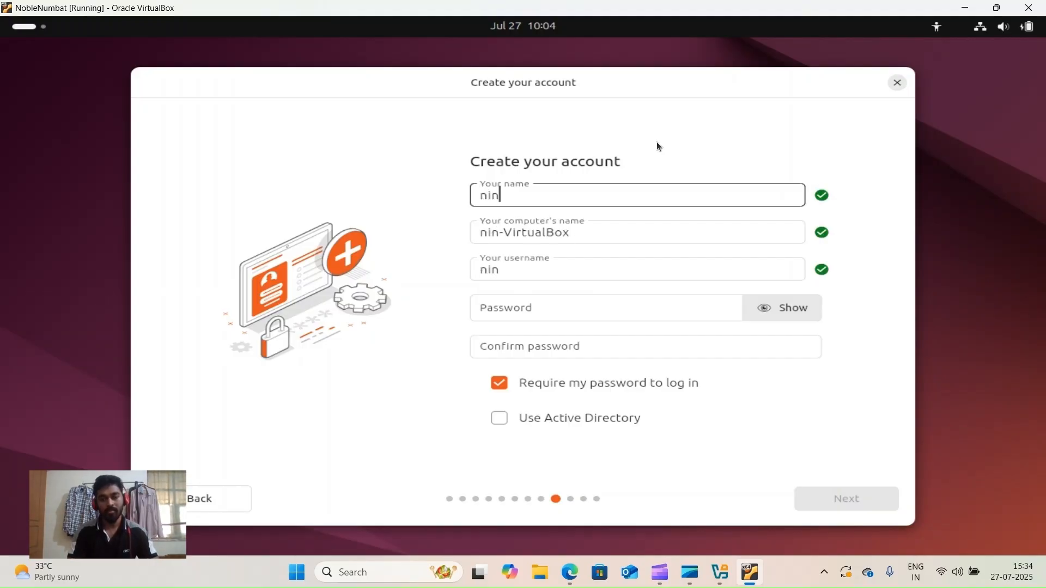
text(ja)
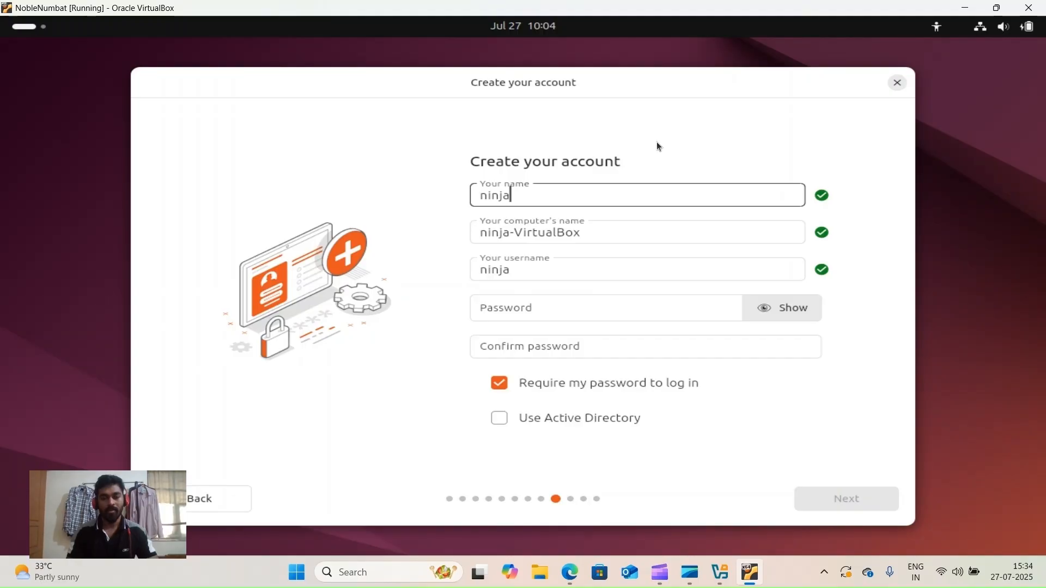
key(Tab)
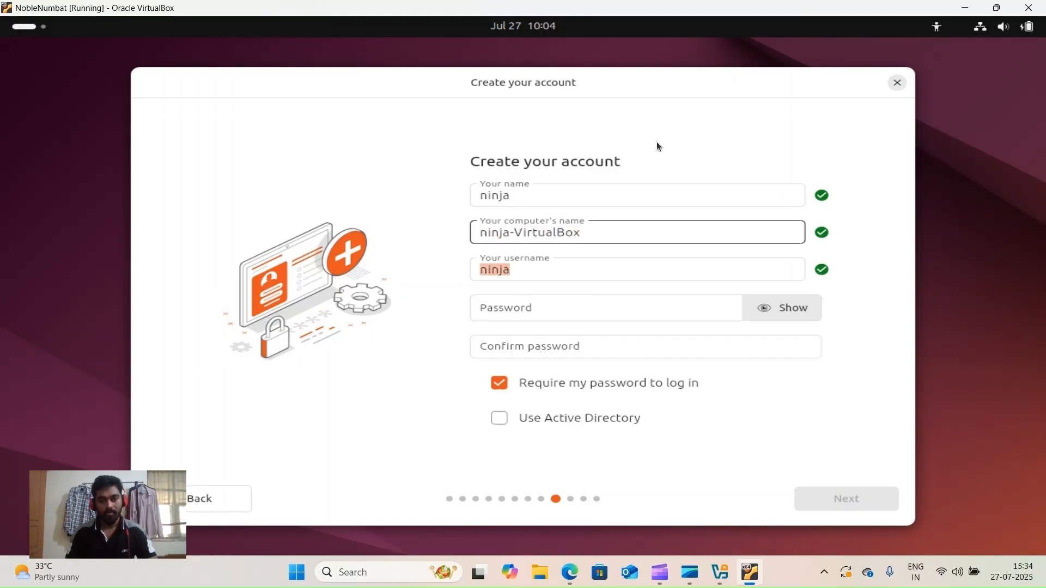
key(Tab)
key(Tab)
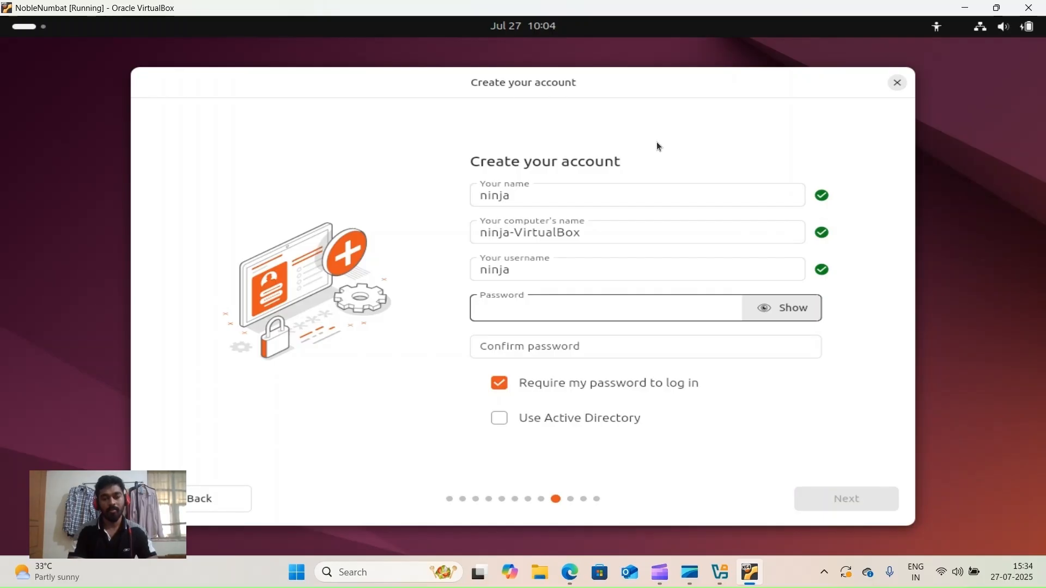
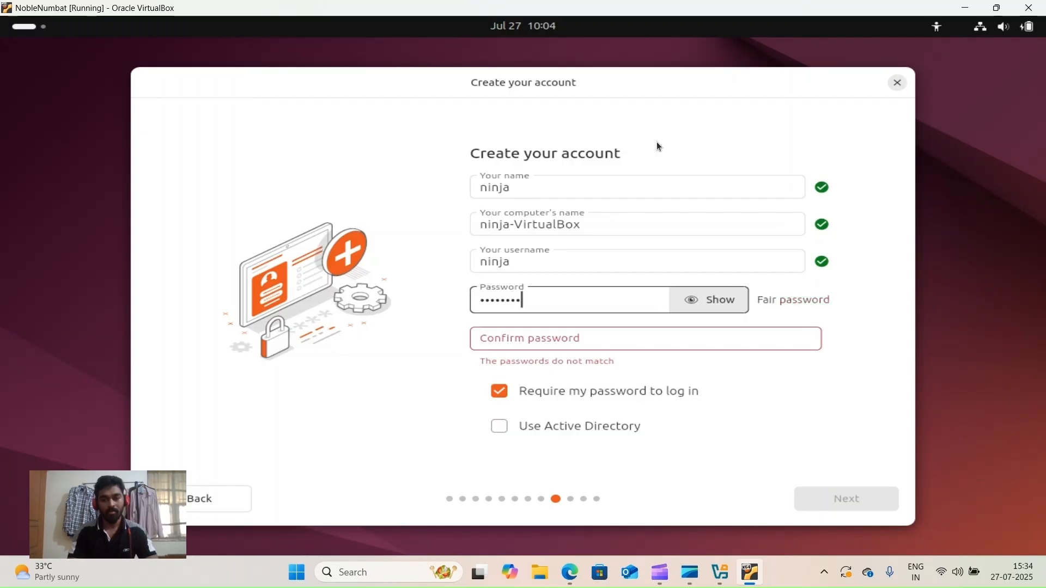
- Enter the account password, confirm it, and submit the account details
key(Tab)
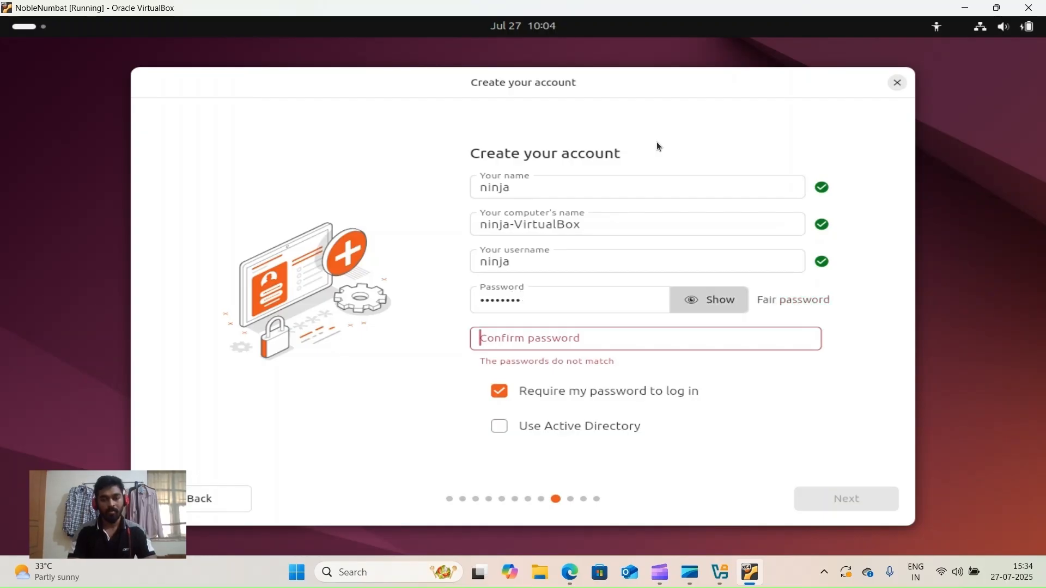
key(Tab)
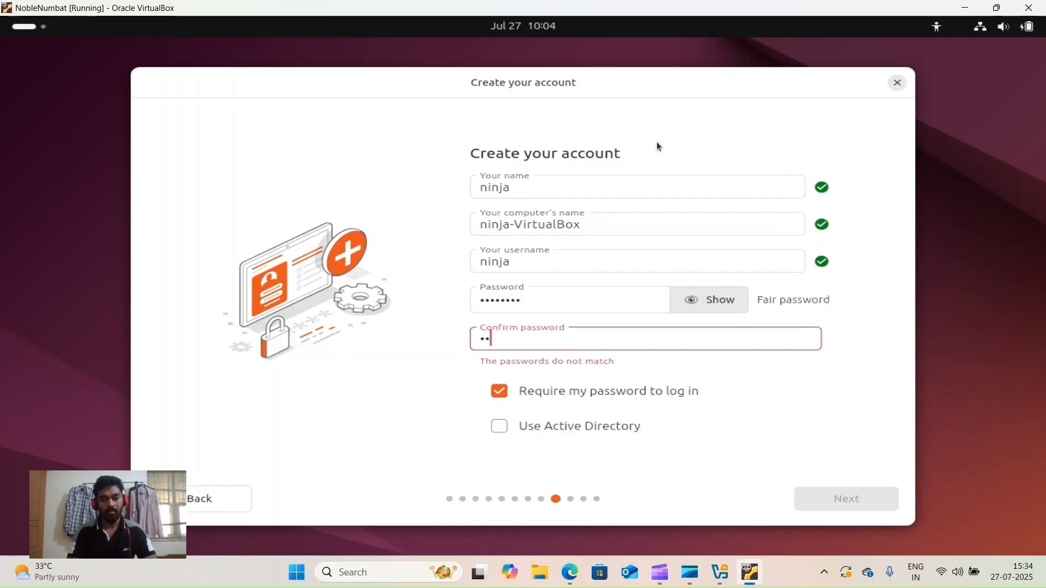
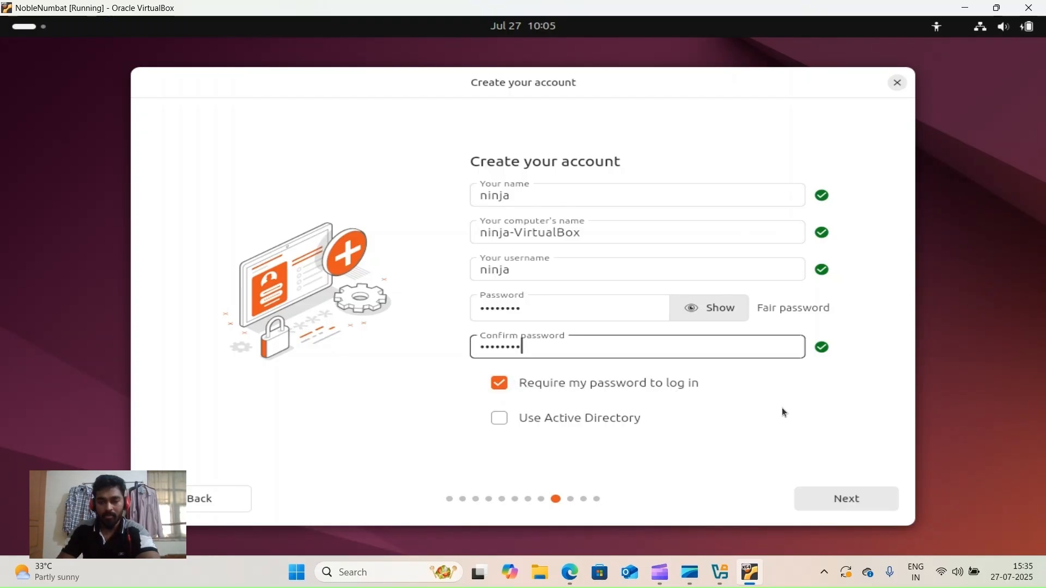
click(857, 494)
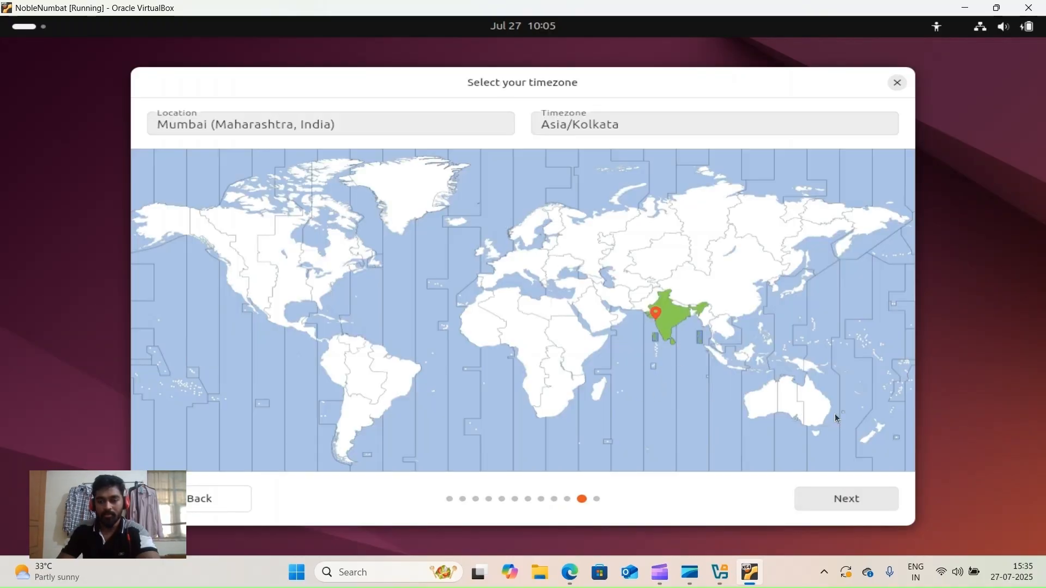
- Keep the Mumbai (Asia/Kolkata) timezone and start the Ubuntu installation
click(848, 496)
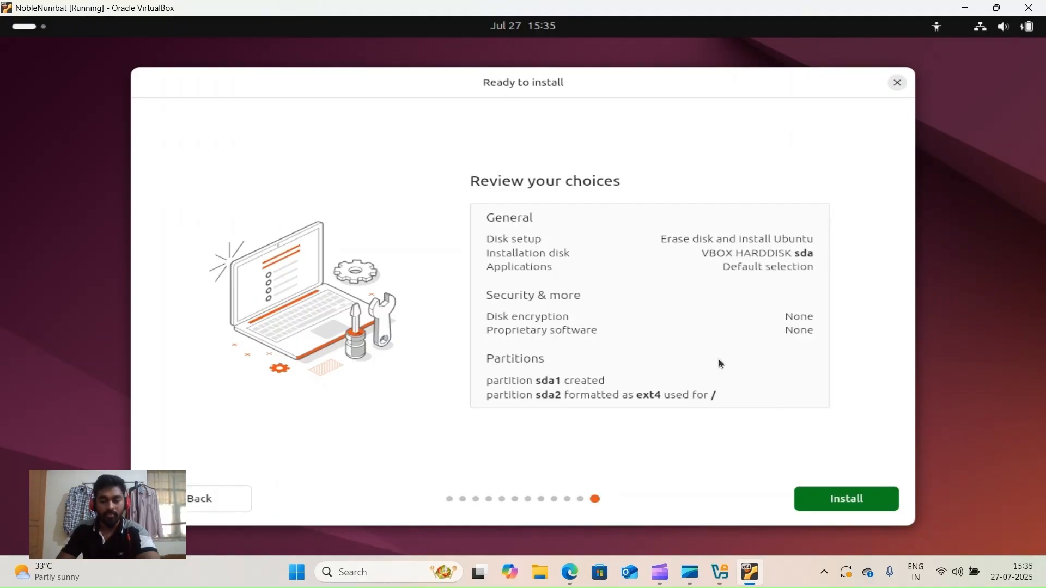
click(851, 496)
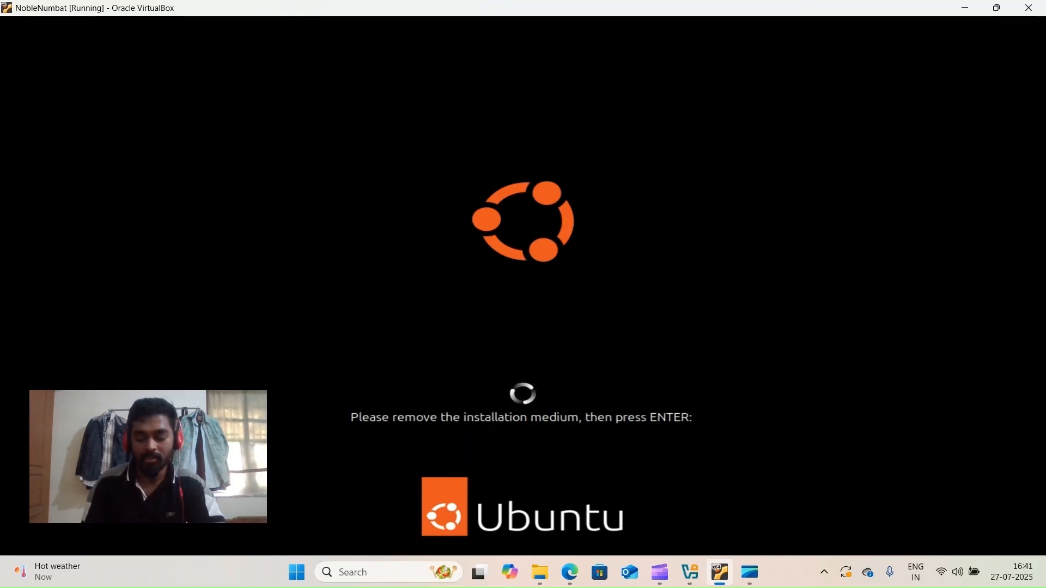
- Dismiss the remove-medium prompt so the VM reboots into installed Ubuntu
key(Return)
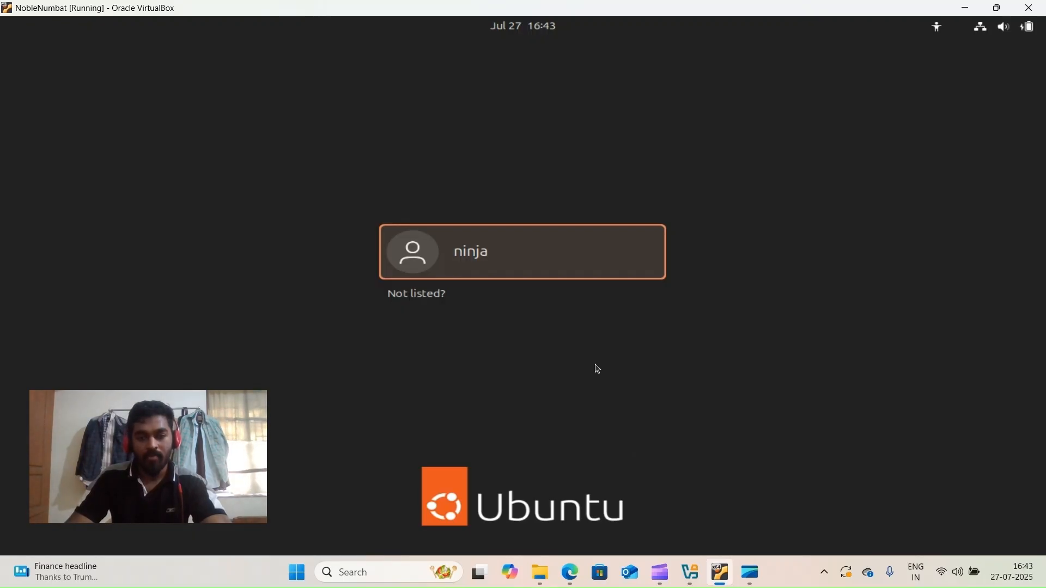
- Select the new user on the login screen and log in with its password
click(512, 256)
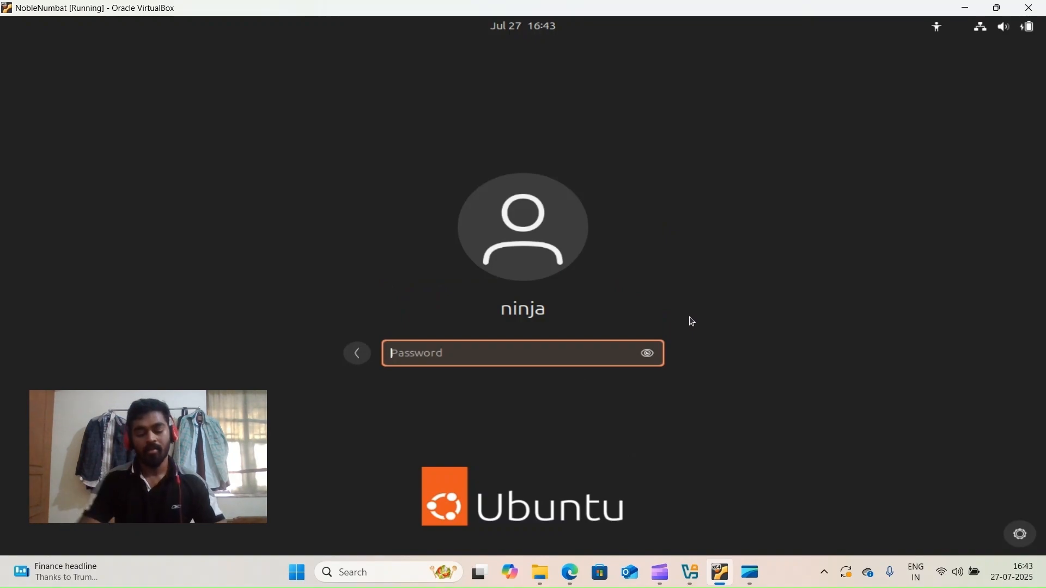
text(•)
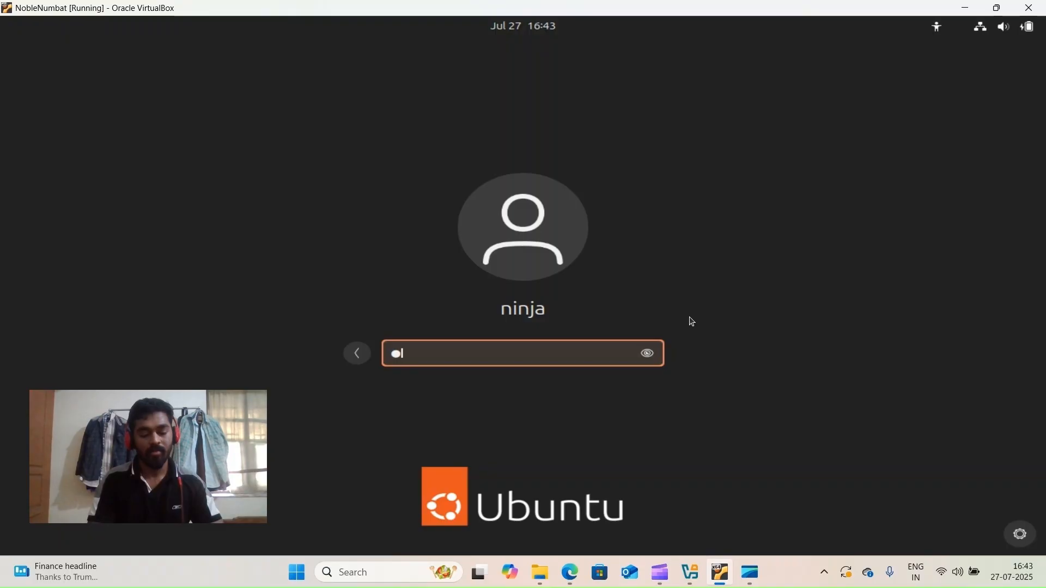
text(•••••••)
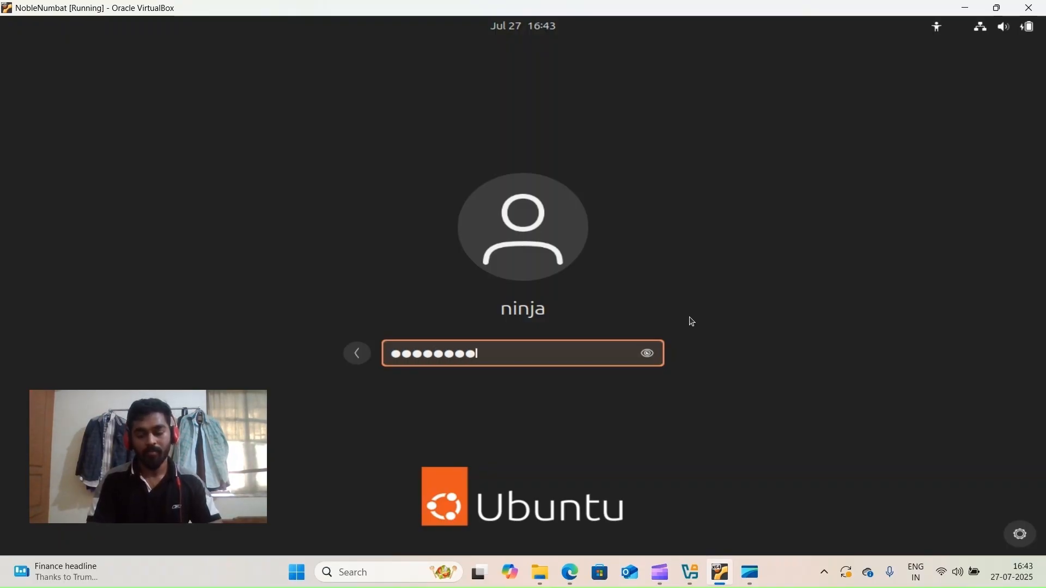
key(Return)
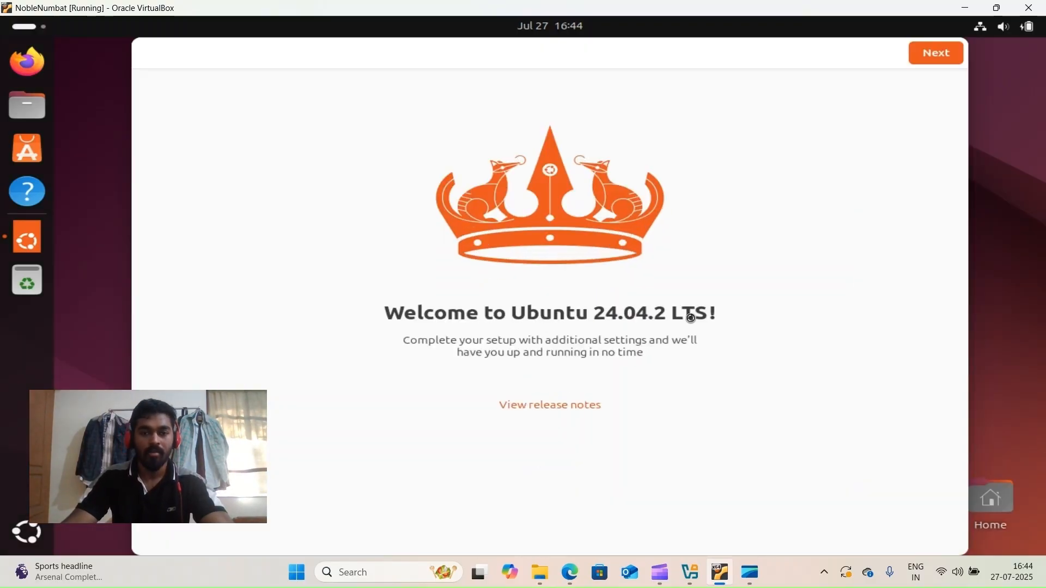
- Skip Ubuntu Pro, choose 'No, don't share system data', and finish the welcome setup
click(926, 54)
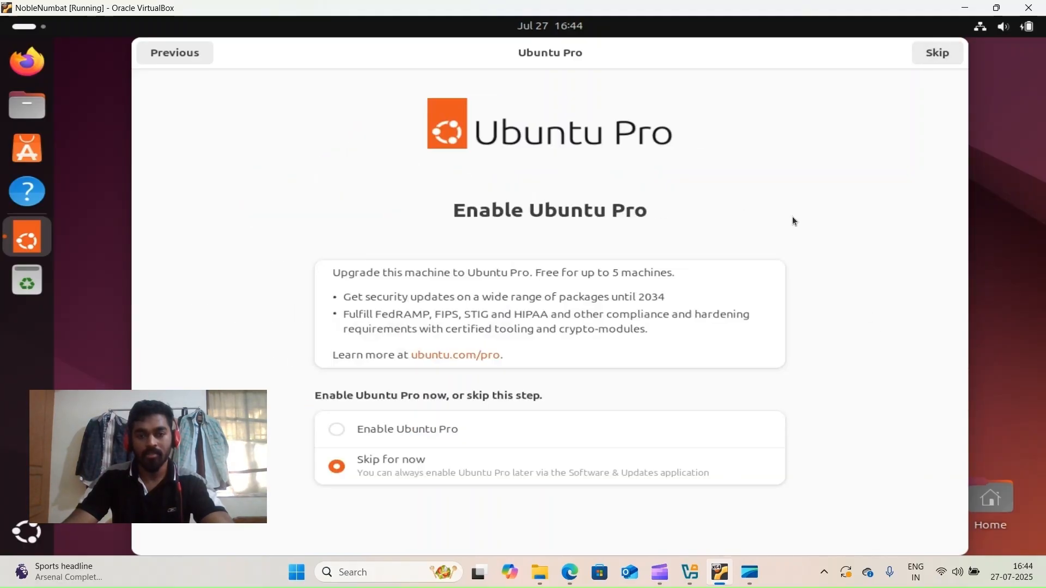
click(947, 53)
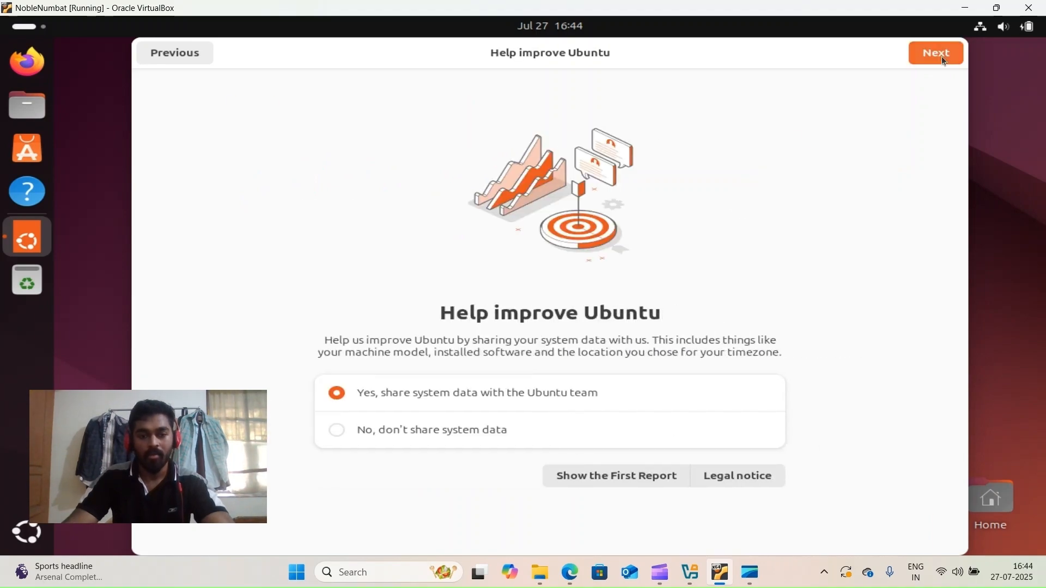
click(339, 430)
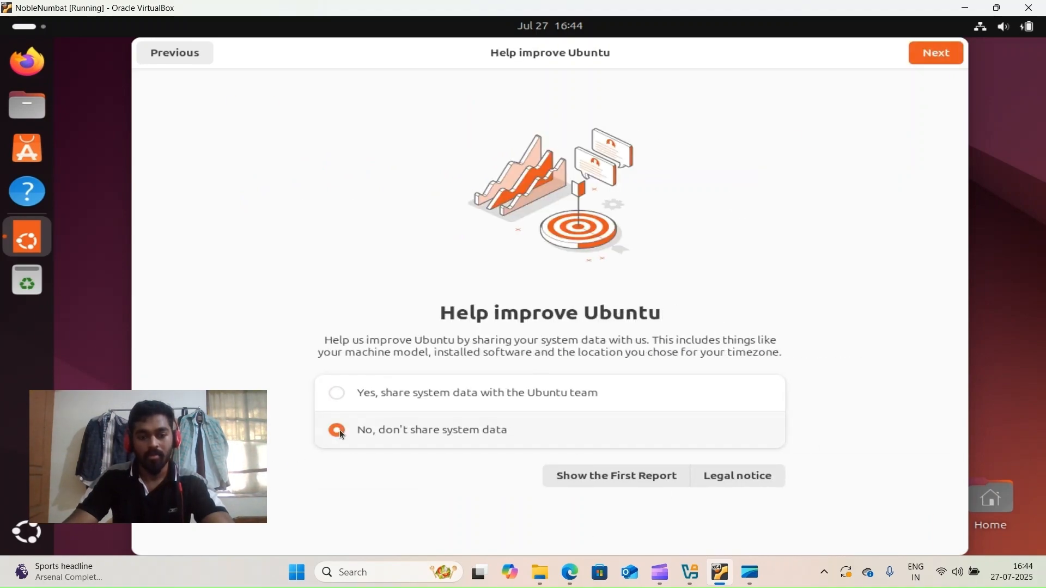
click(921, 55)
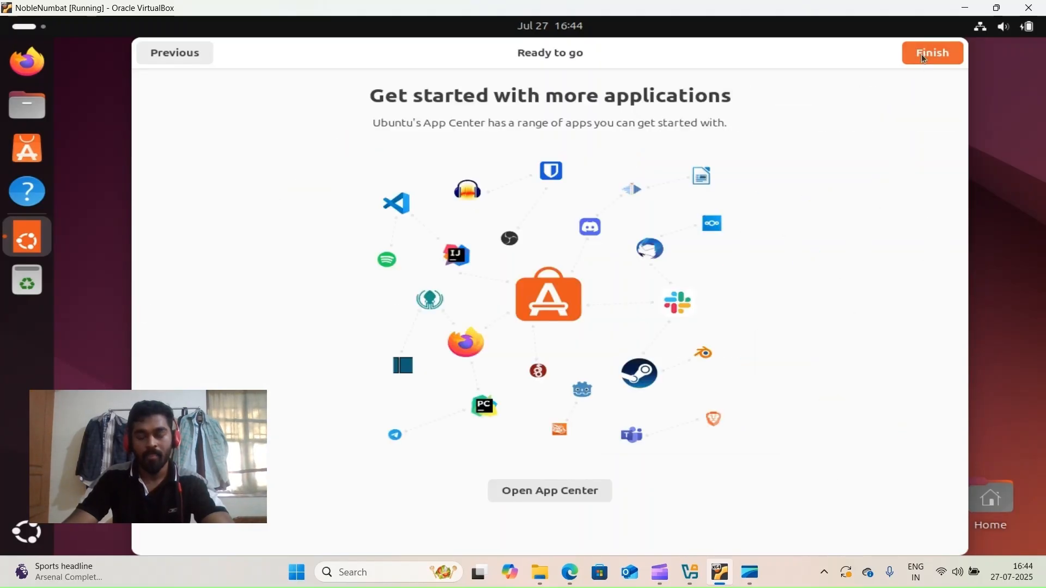
click(925, 57)
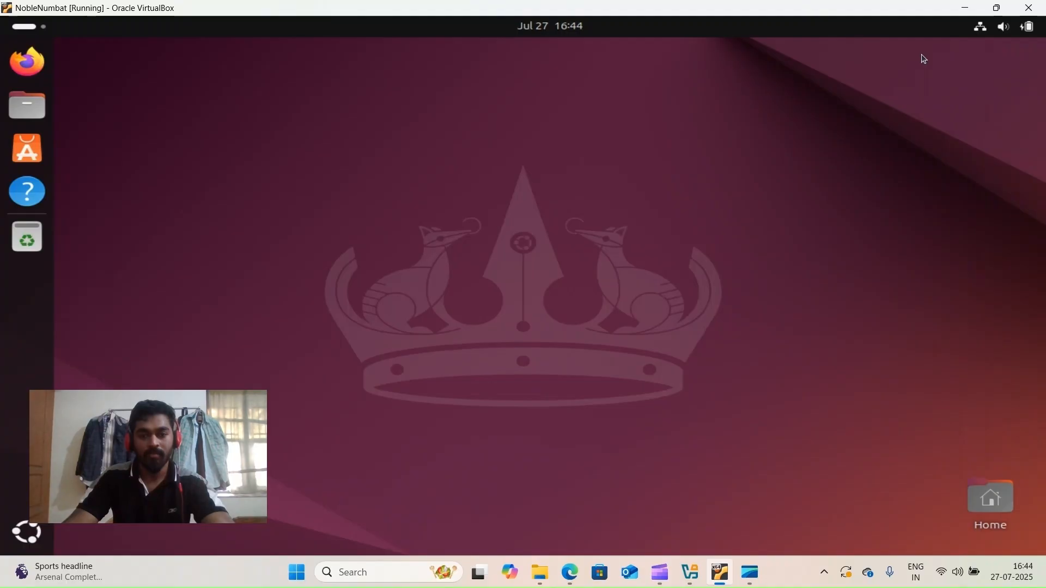